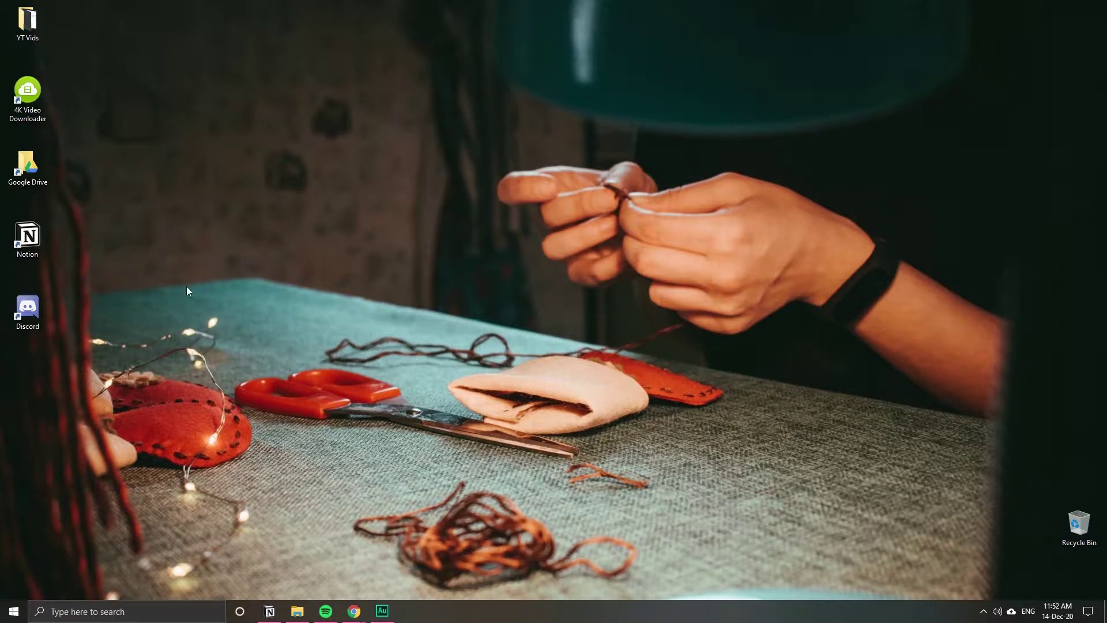
Step: Run gpedit.msc from the Run dialog to launch the Local Group Policy Editor
right_click(14, 611)
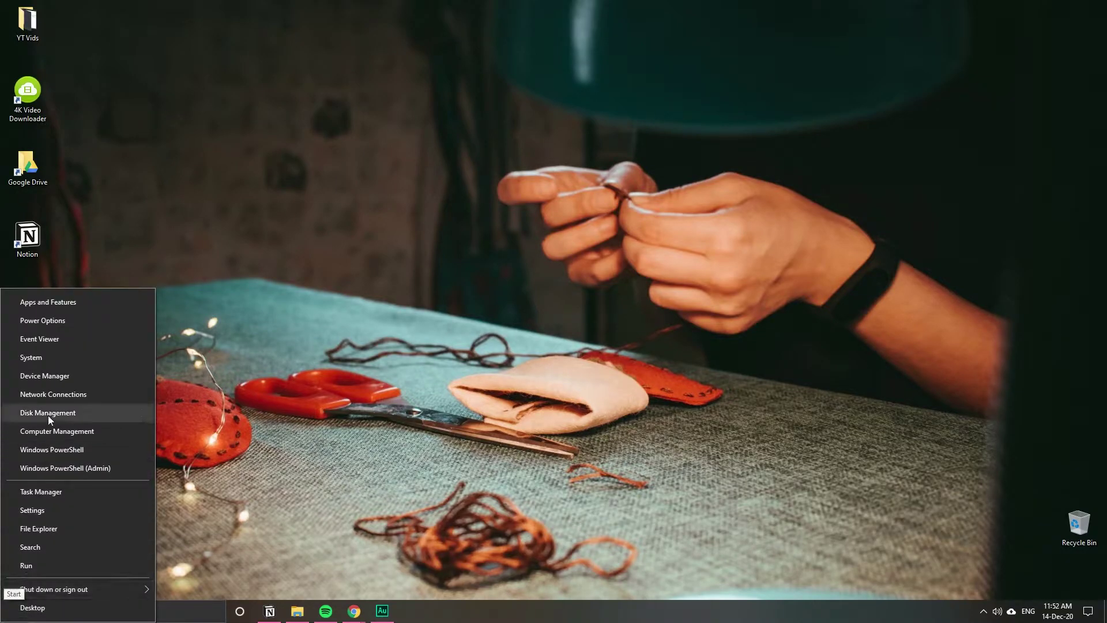
click(54, 362)
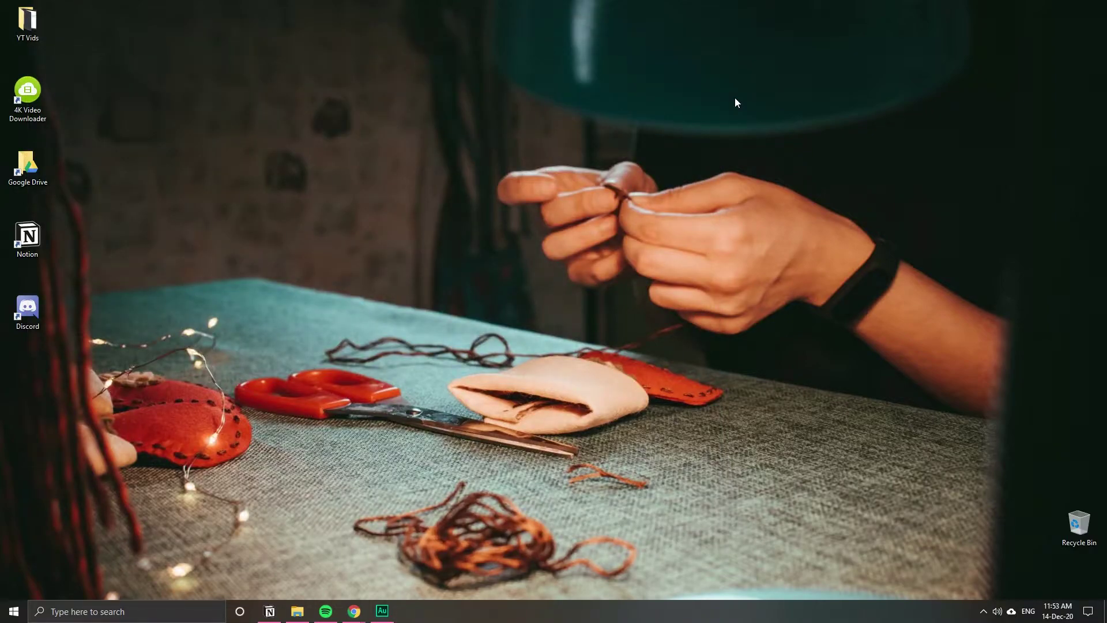
key(super+r)
key(super)
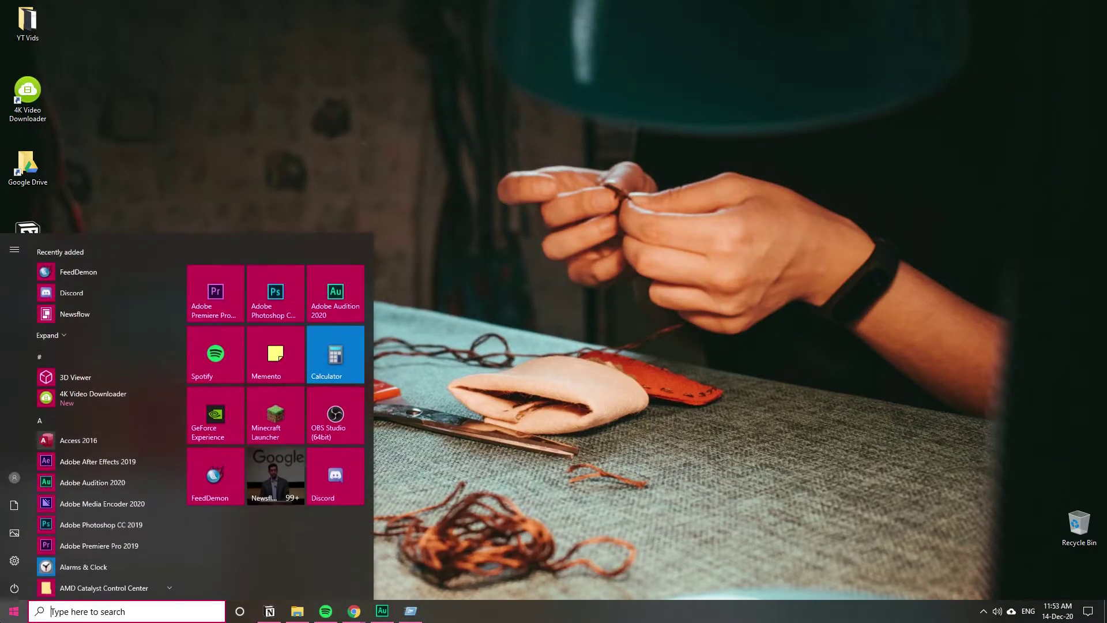
text(run)
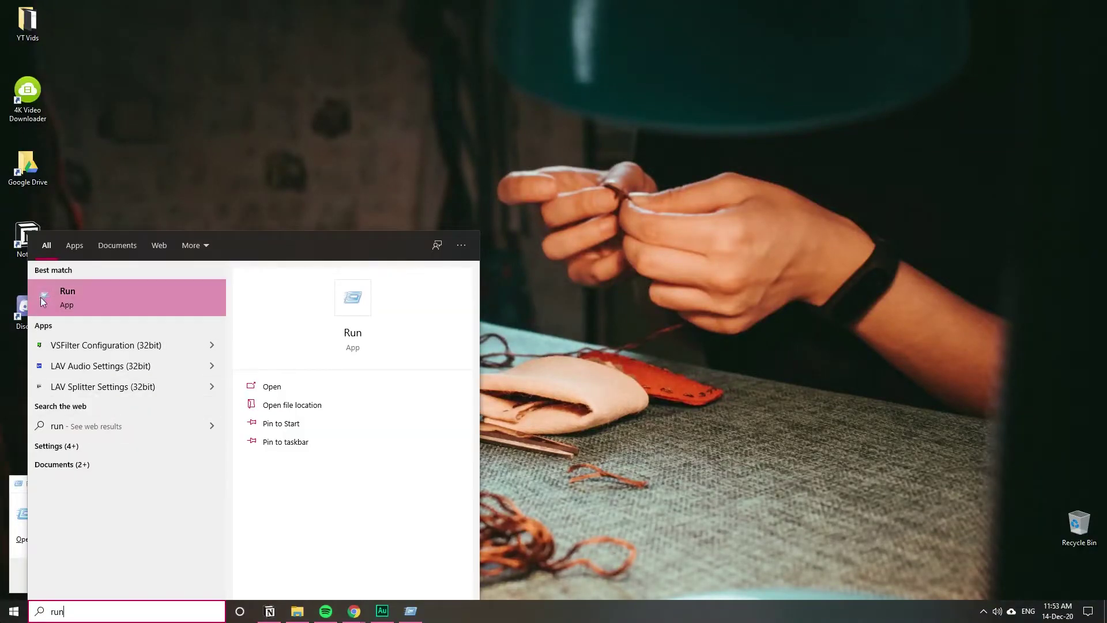
key(Return)
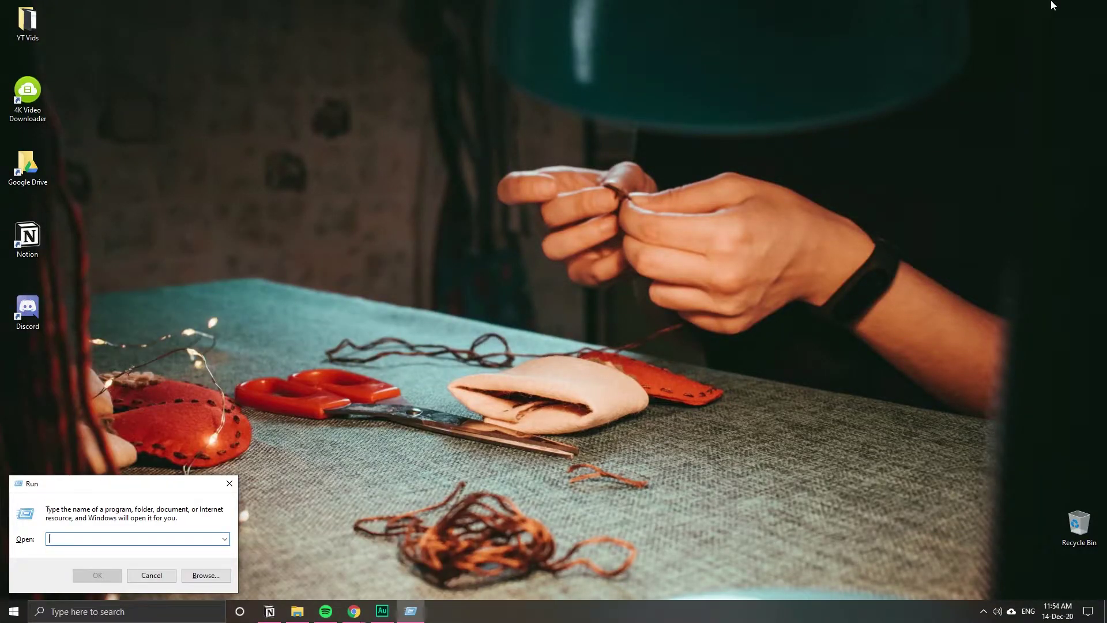
text(gpedit)
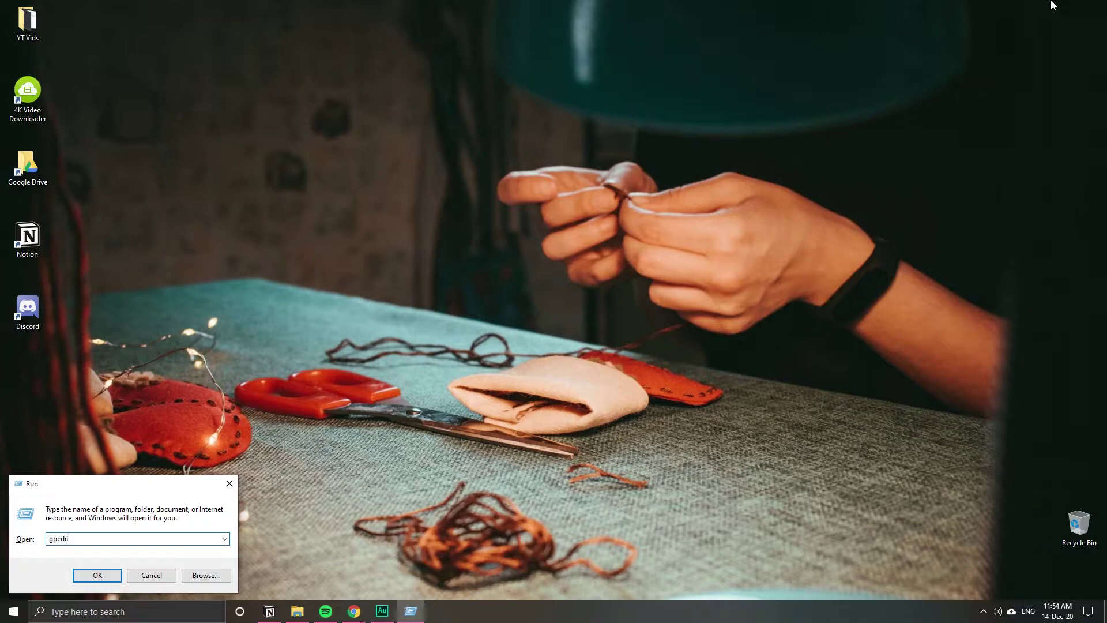
text(.msc)
click(94, 575)
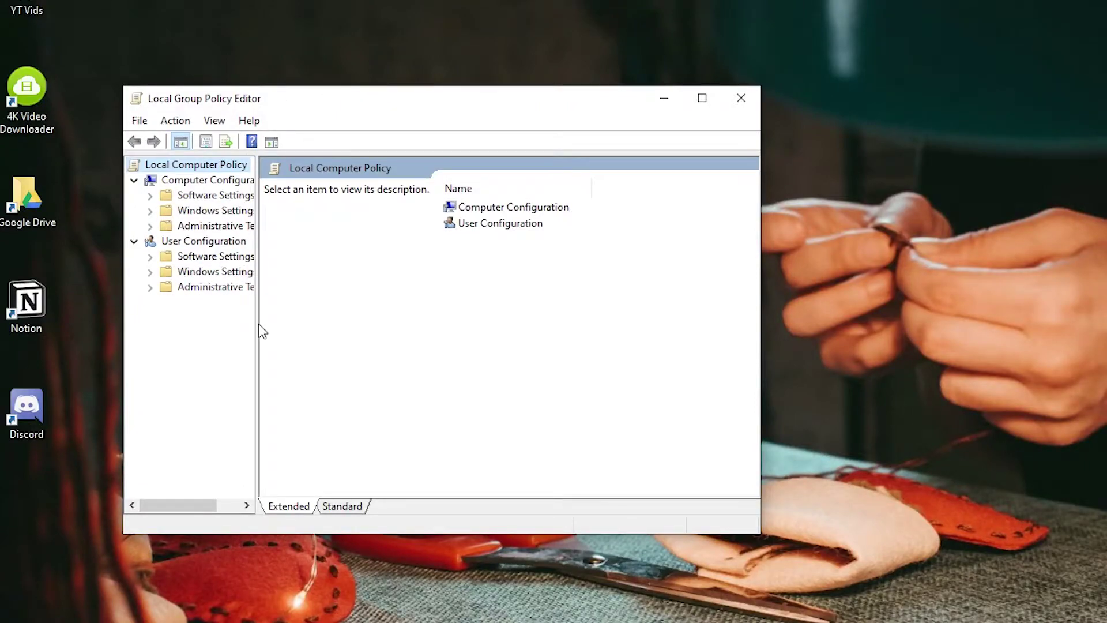
Step: Browse to Computer Configuration > Administrative Templates > Windows Components > Search and select Allow Cortana
drag(259, 330, 358, 327)
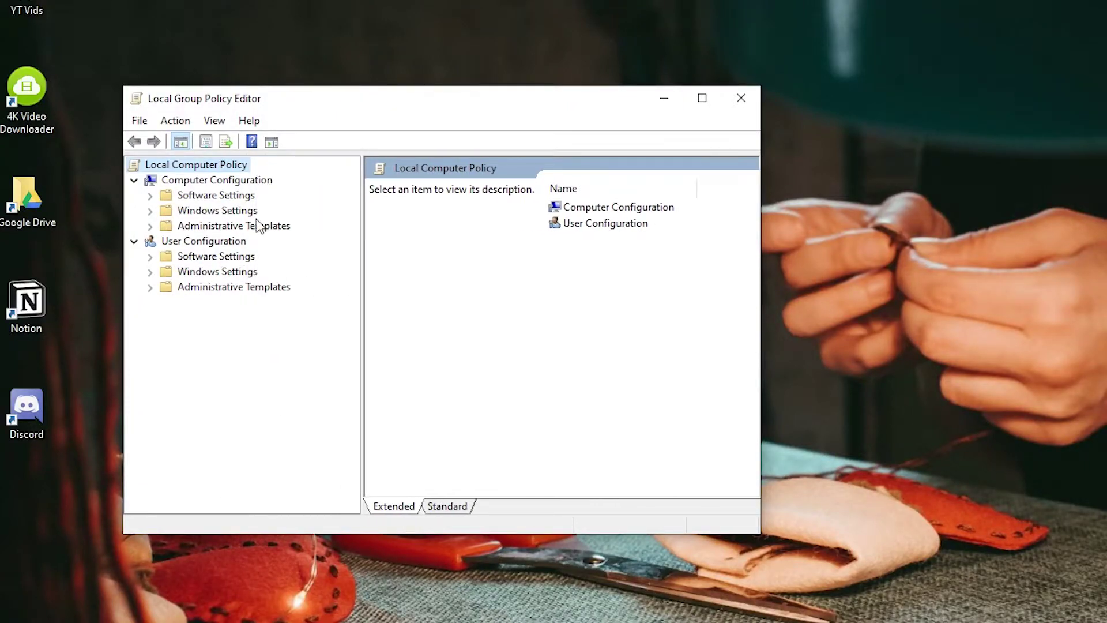
click(222, 181)
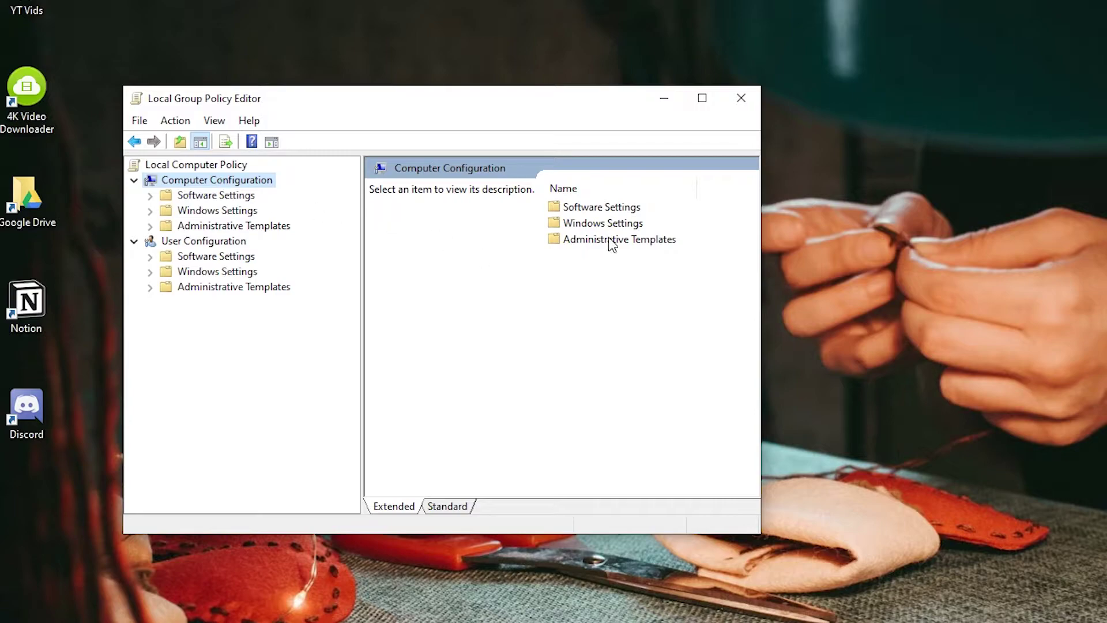
click(620, 240)
double_click(620, 240)
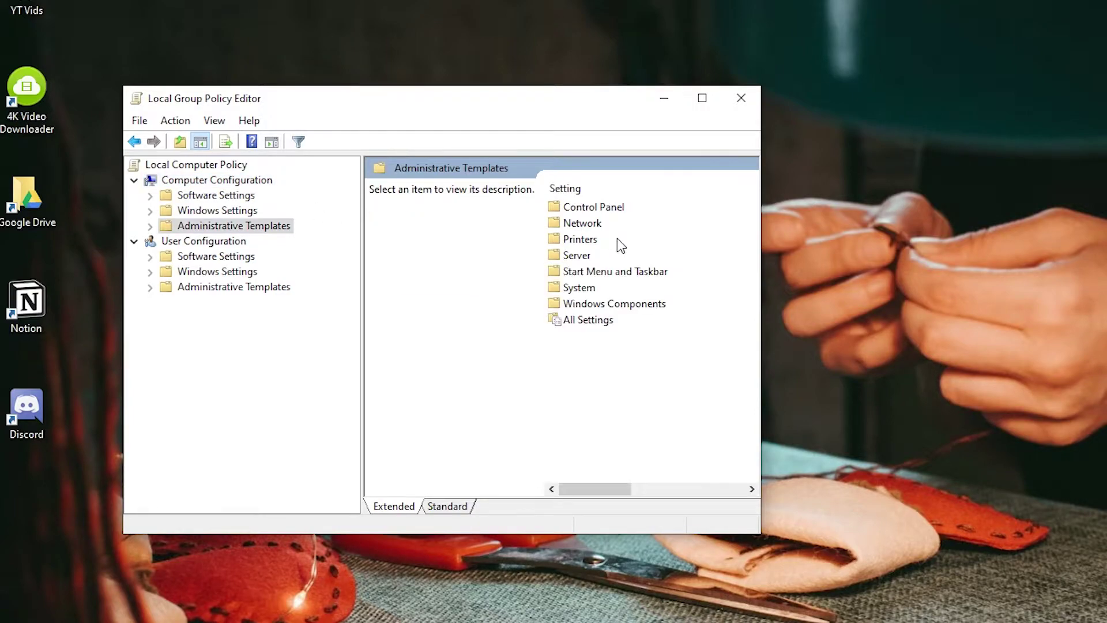
double_click(620, 306)
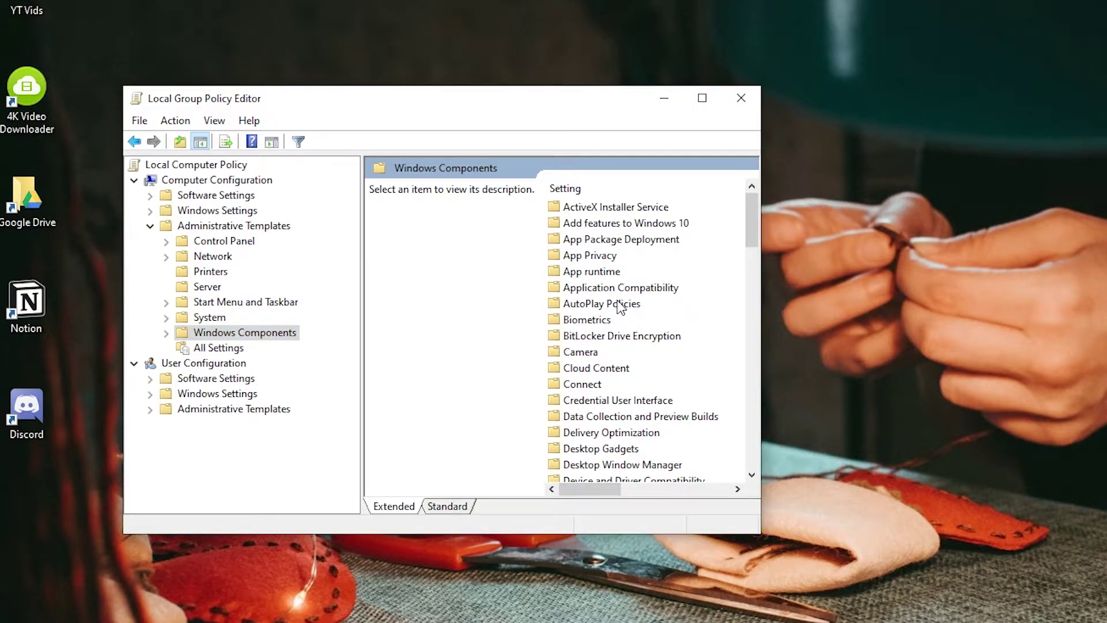
click(166, 332)
scroll(276, 340, down, 16)
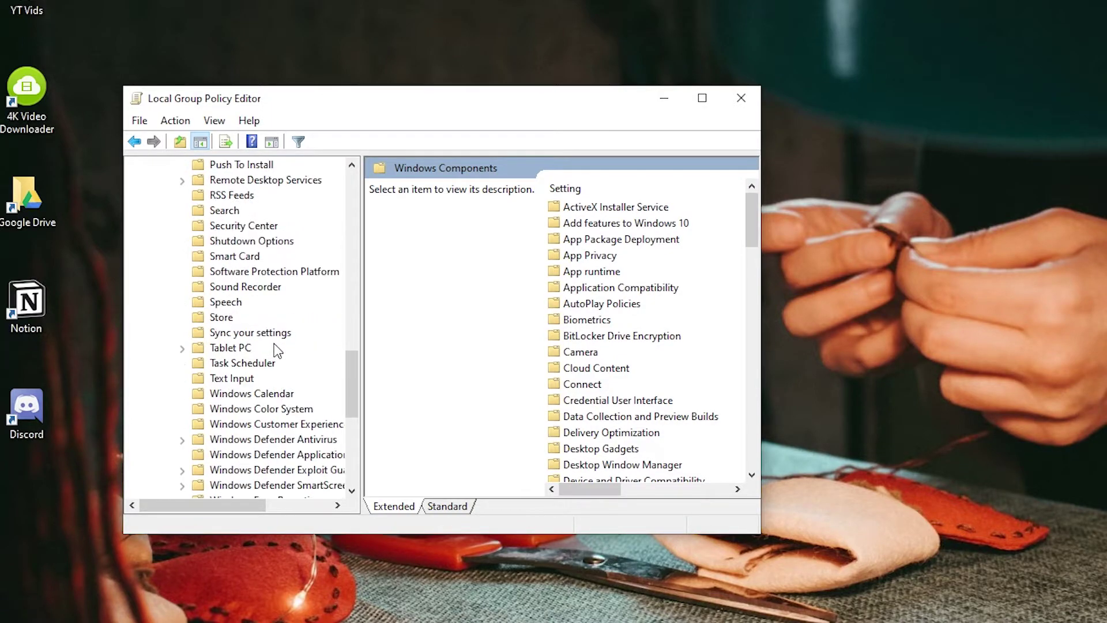
click(231, 212)
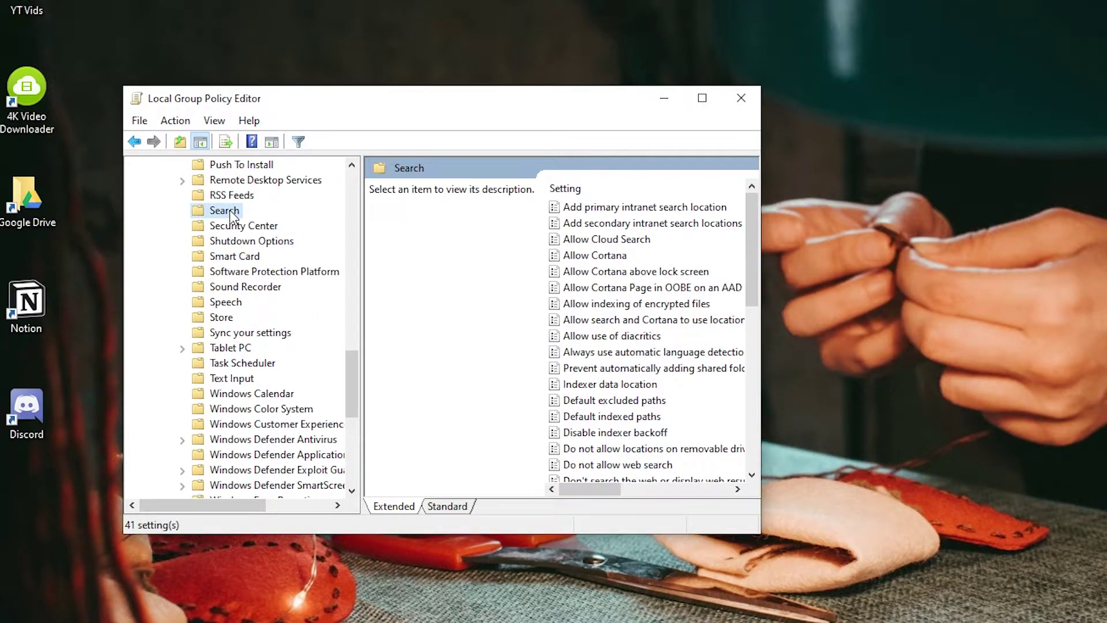
click(612, 258)
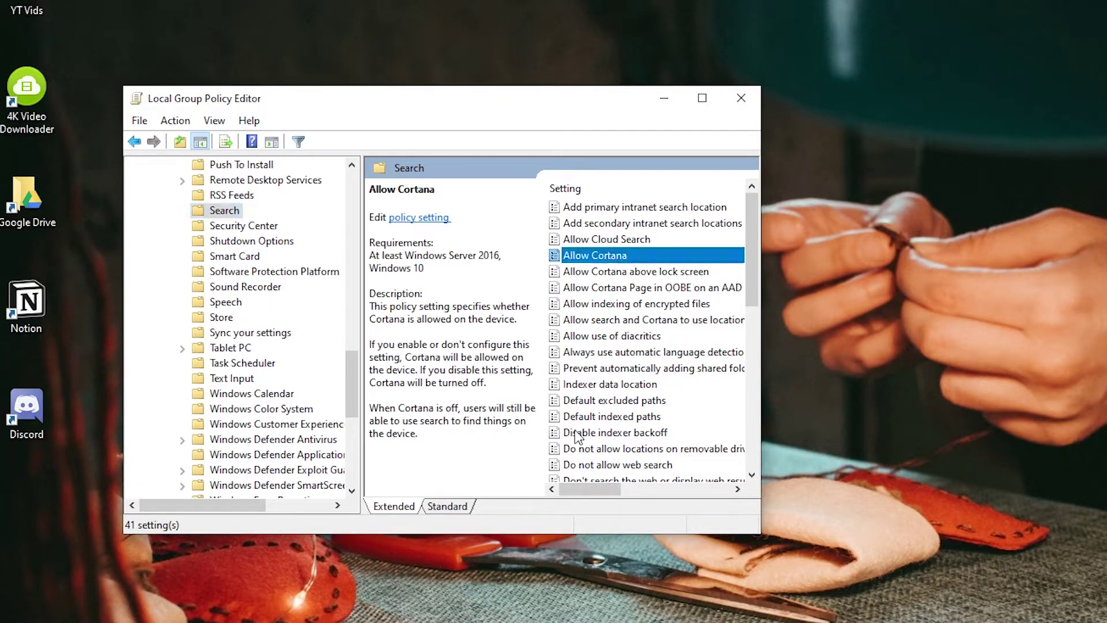
Step: Edit the Allow Cortana policy, set it to Disabled, and apply the change
right_click(600, 257)
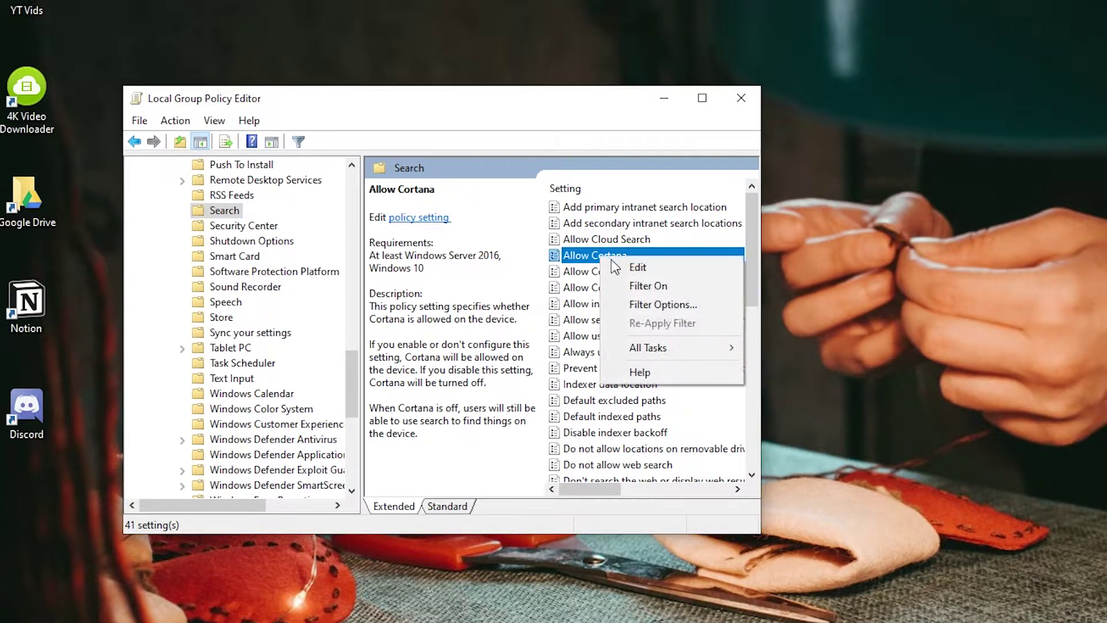
click(628, 267)
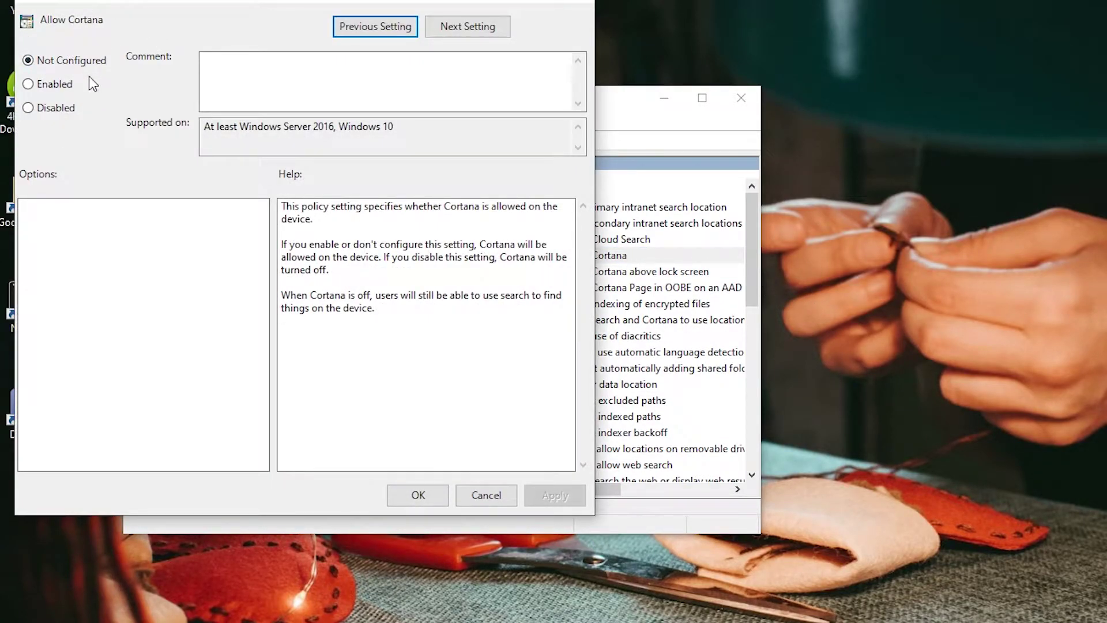
click(52, 107)
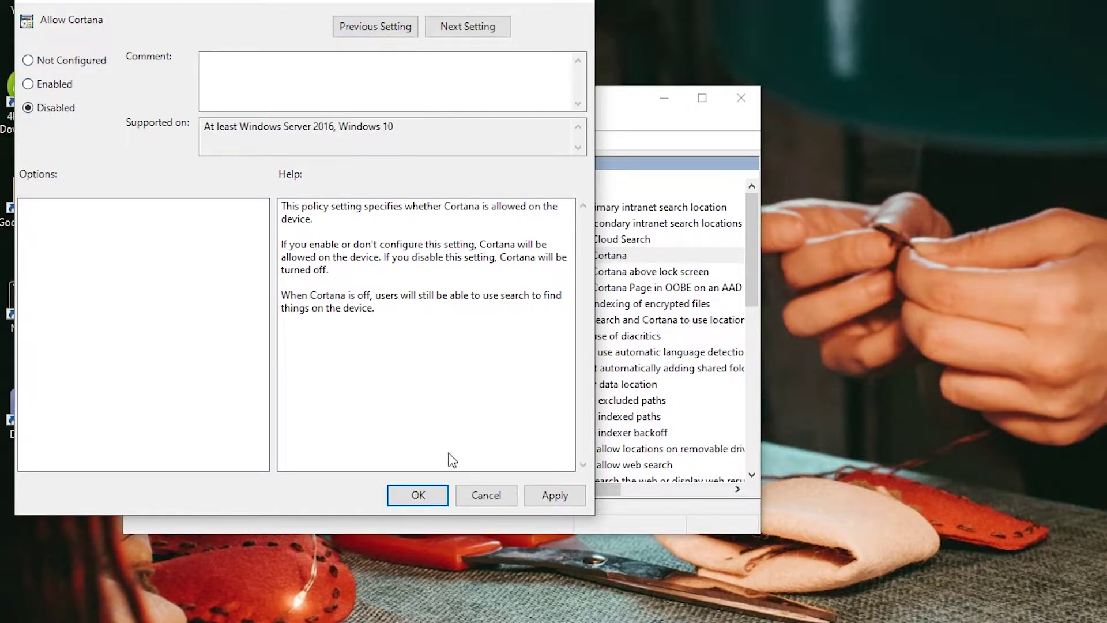
click(553, 495)
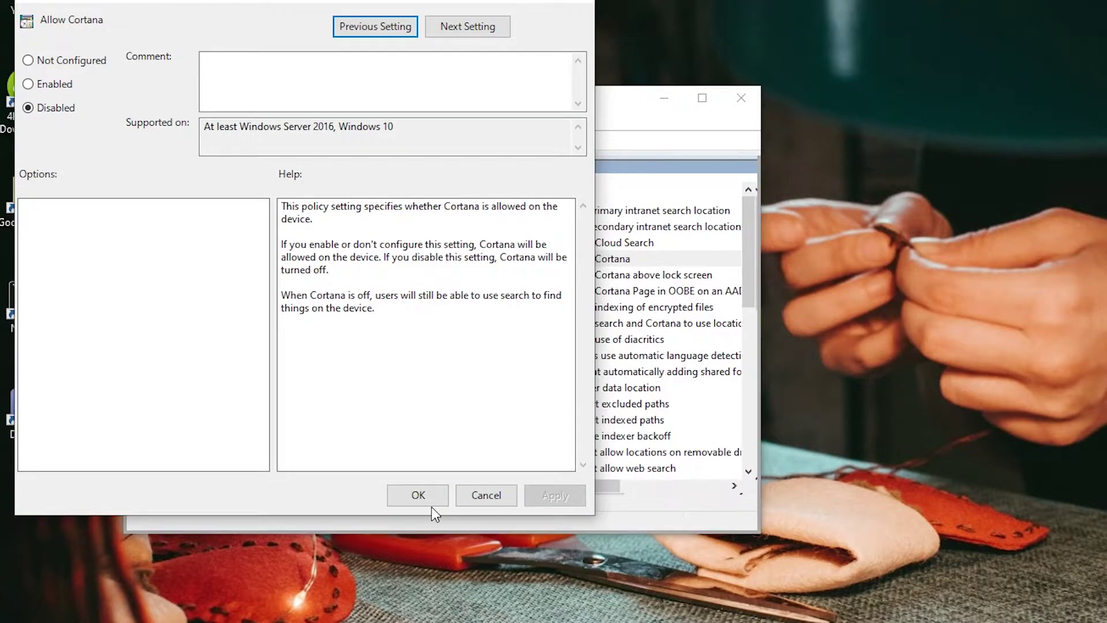
click(431, 505)
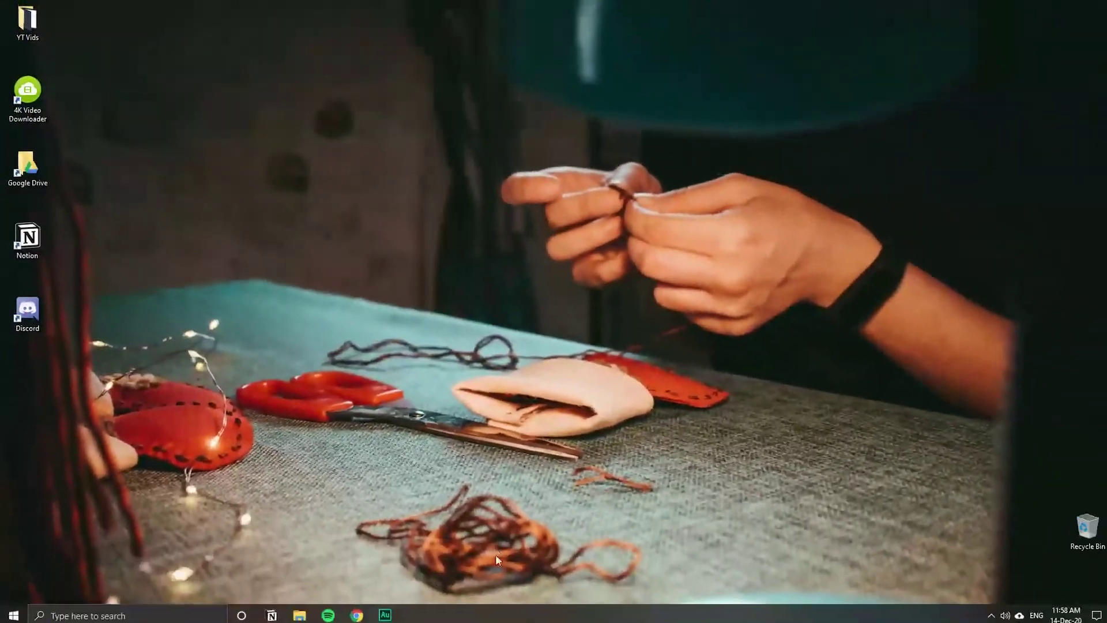
Step: Test Cortana with Win+C, then set the taskbar Search option to Hidden
key(super+c)
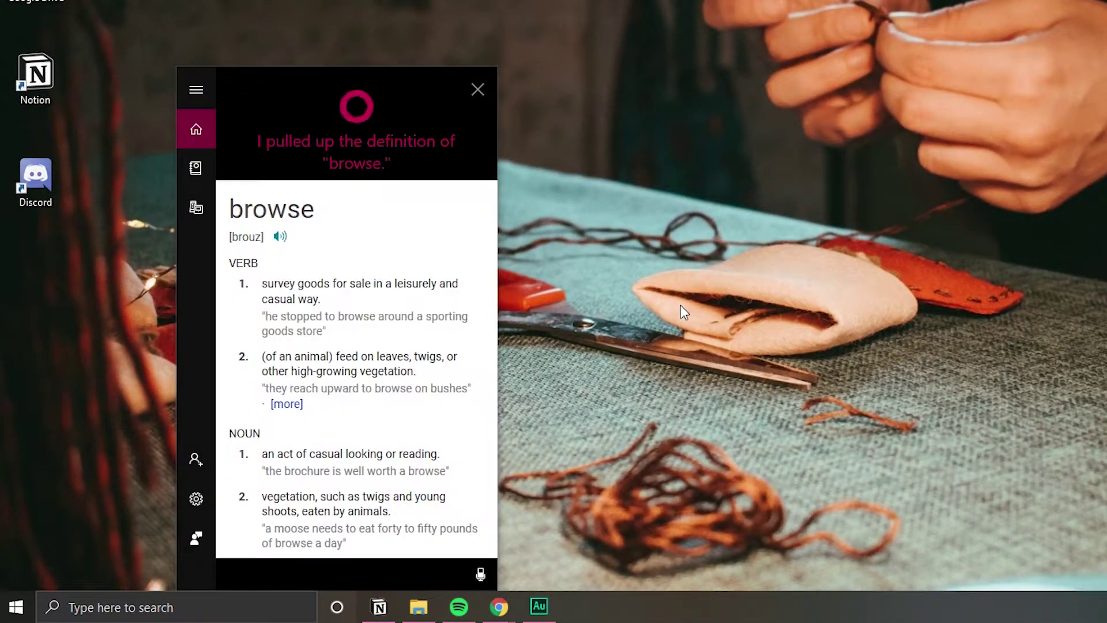
click(478, 90)
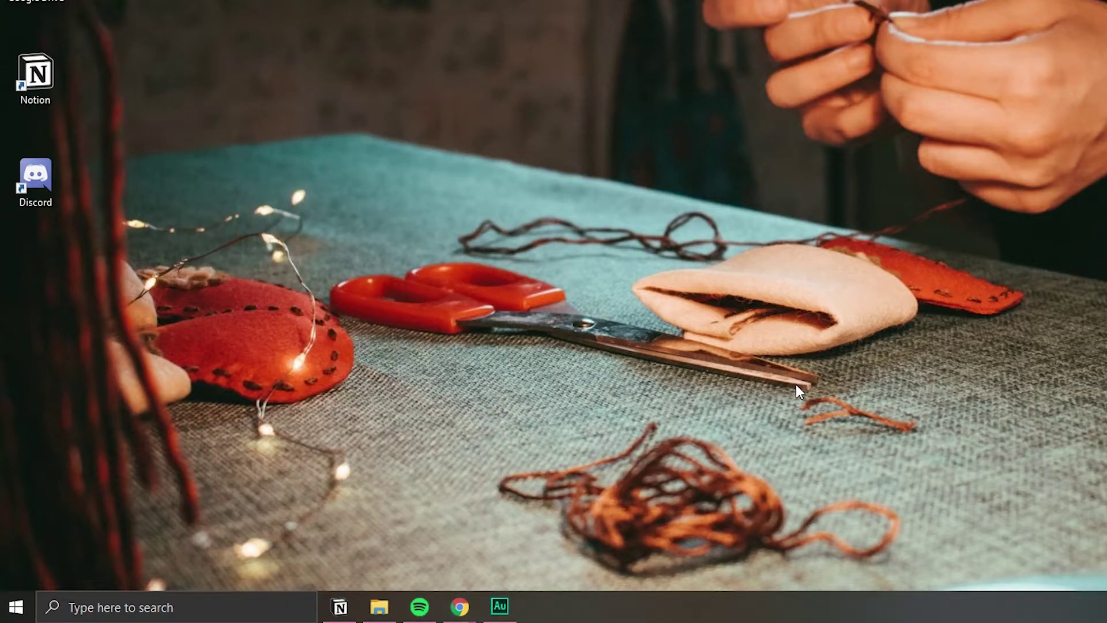
right_click(839, 604)
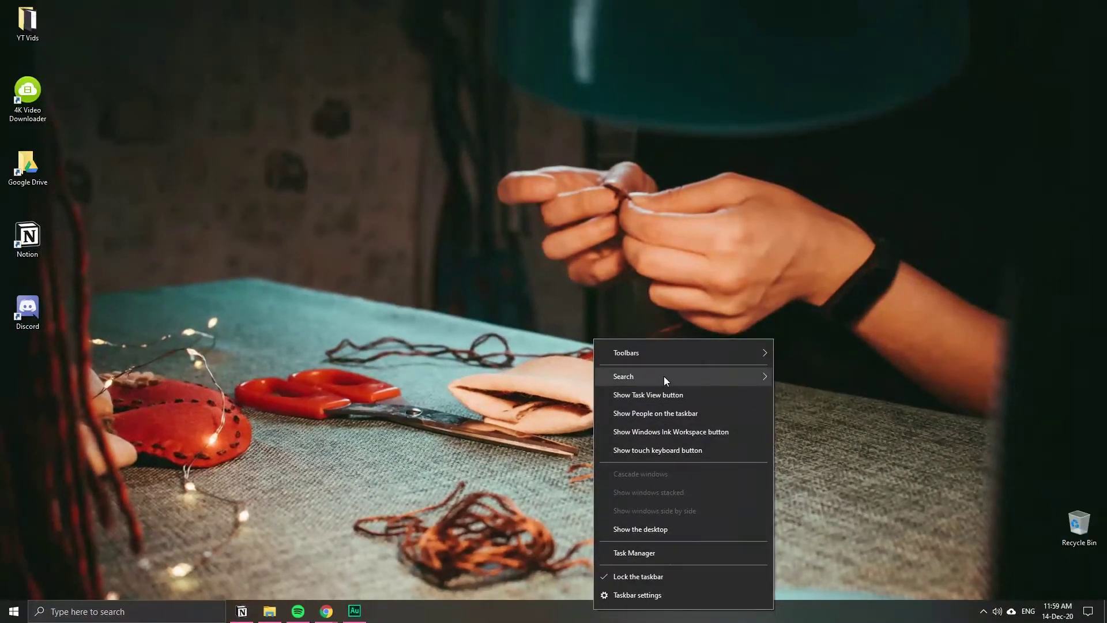
mouse_move(682, 368)
click(865, 382)
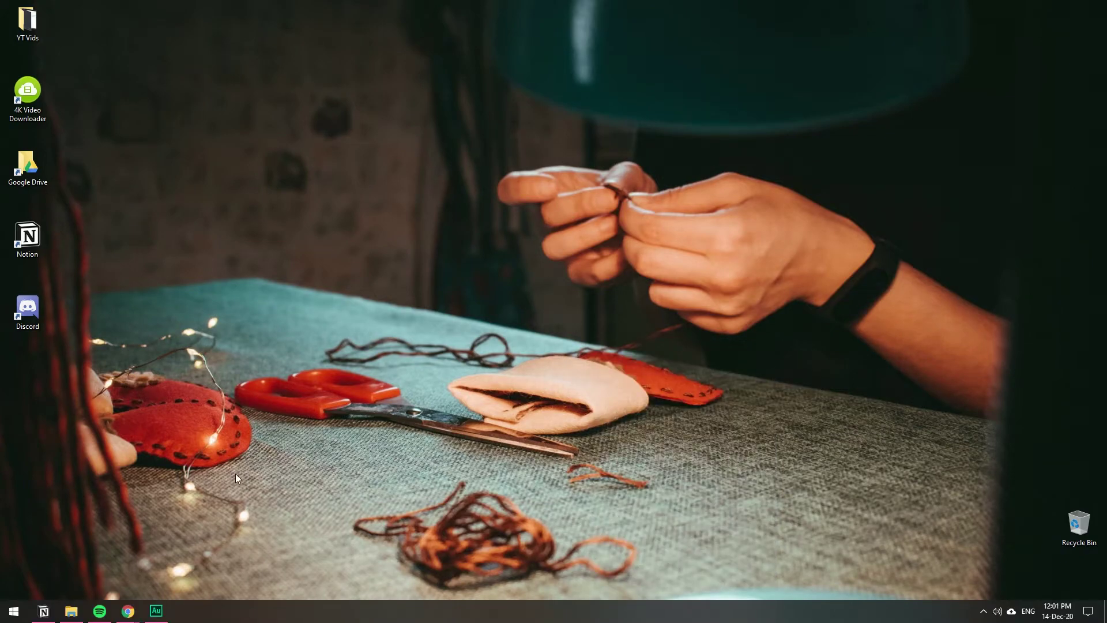
Step: Launch regedit with administrator approval and expand HKEY_LOCAL_MACHINE
key(super+r)
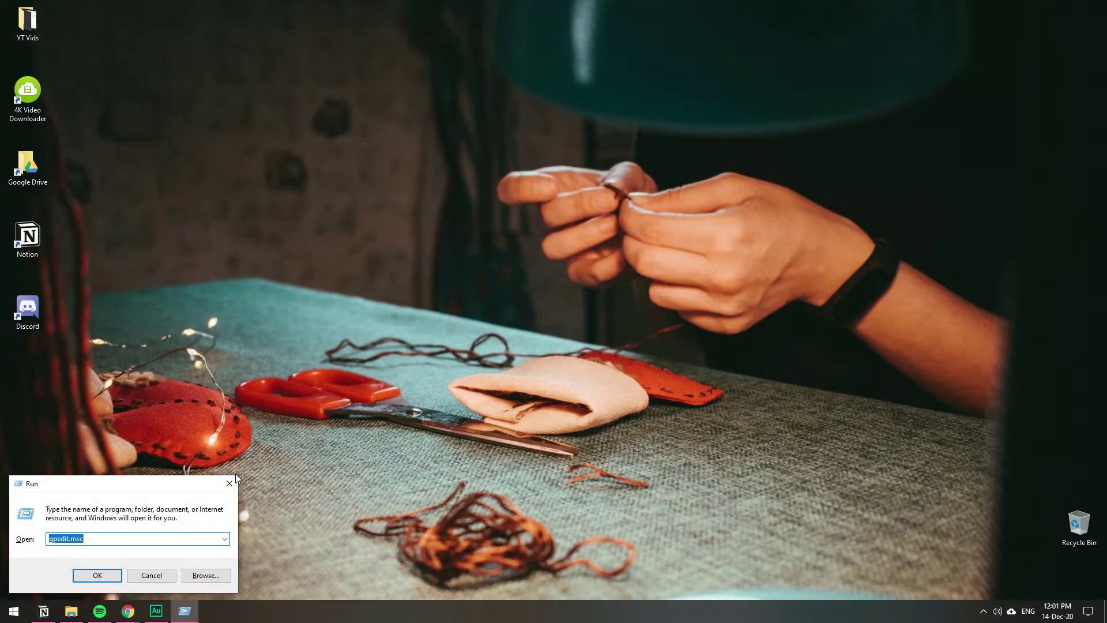
text(regedi)
click(109, 574)
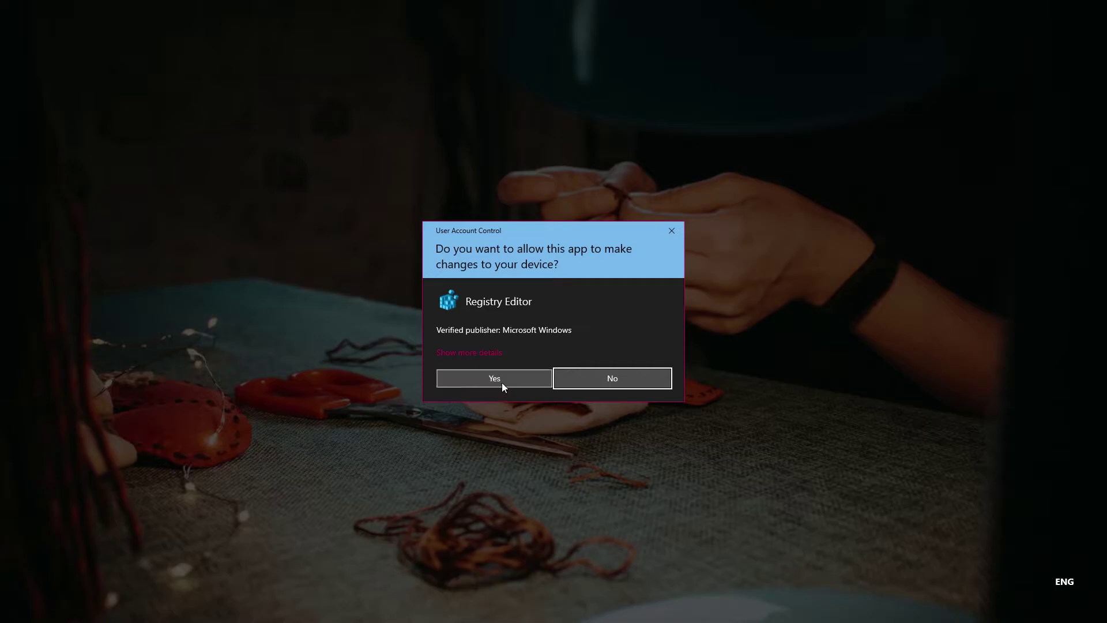
click(502, 383)
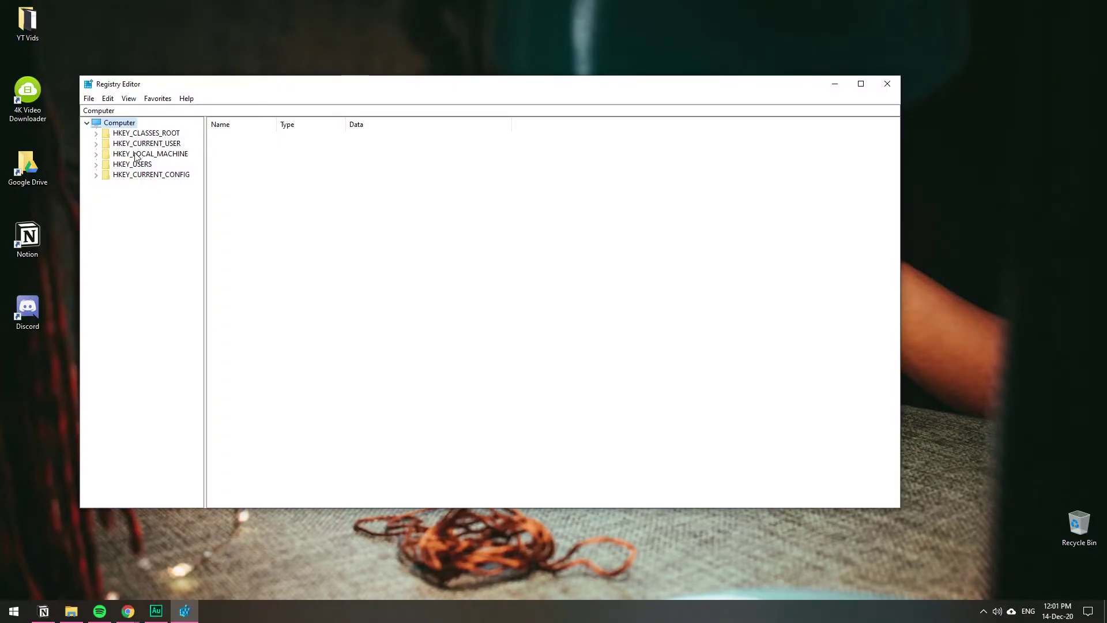
click(99, 154)
click(97, 154)
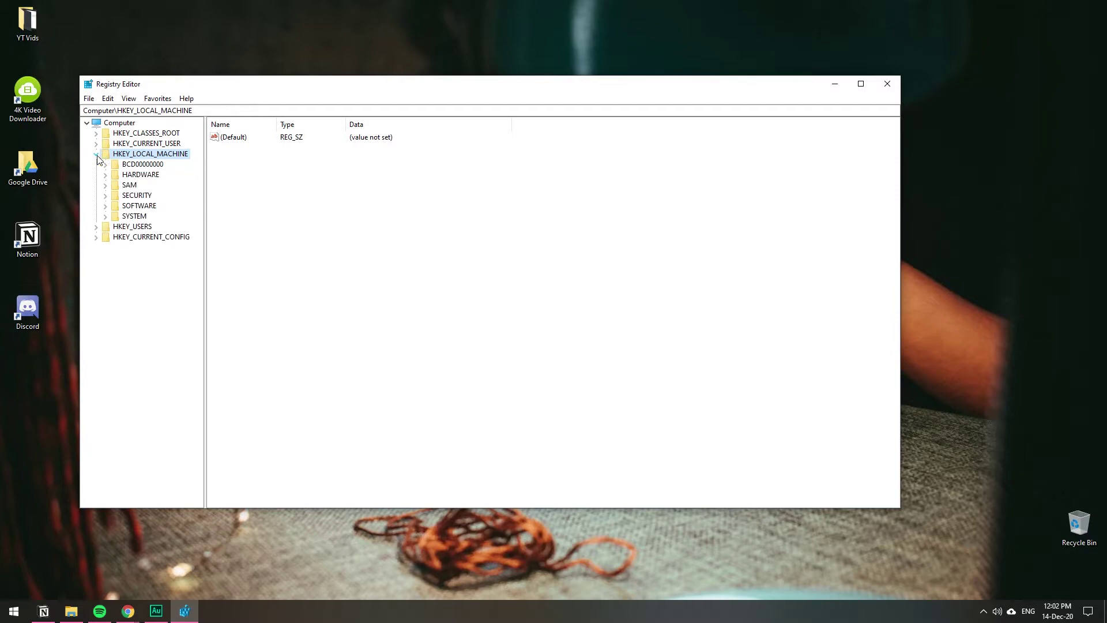
Step: Expand SOFTWARE\Policies\Microsoft\Windows and view the Windows Search key's AllowCortana value of 0
click(106, 205)
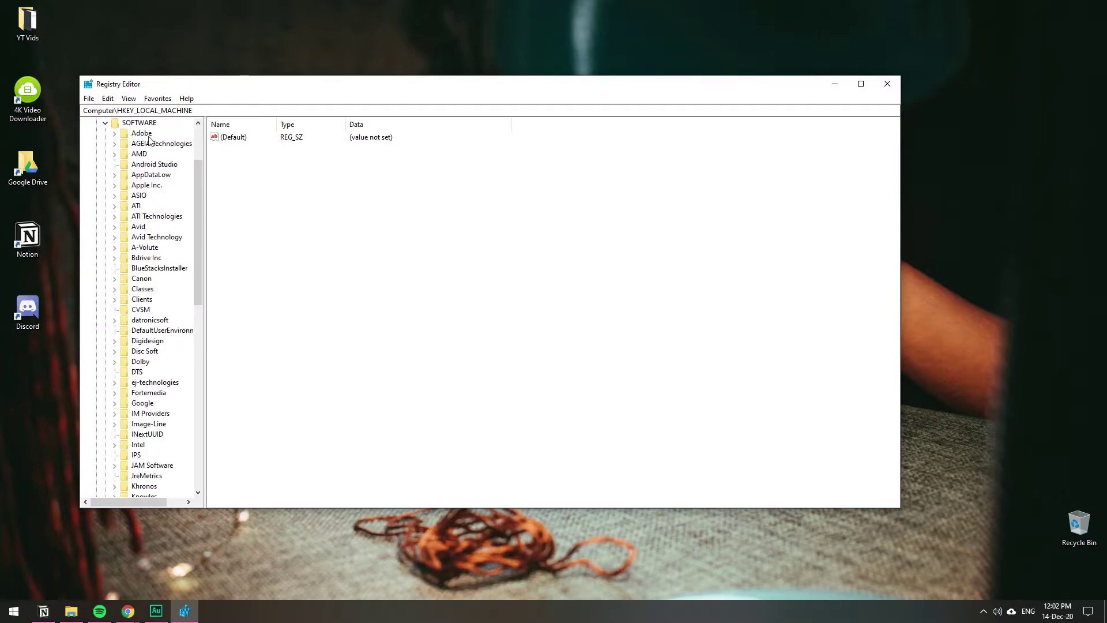
scroll(135, 305, down, 6)
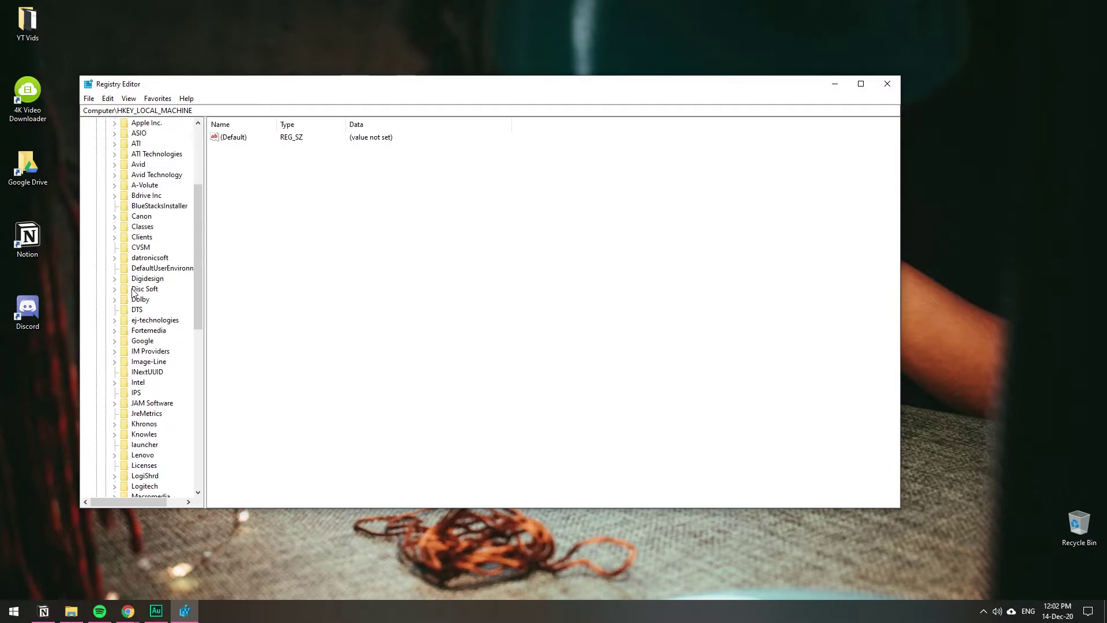
scroll(135, 305, down, 9)
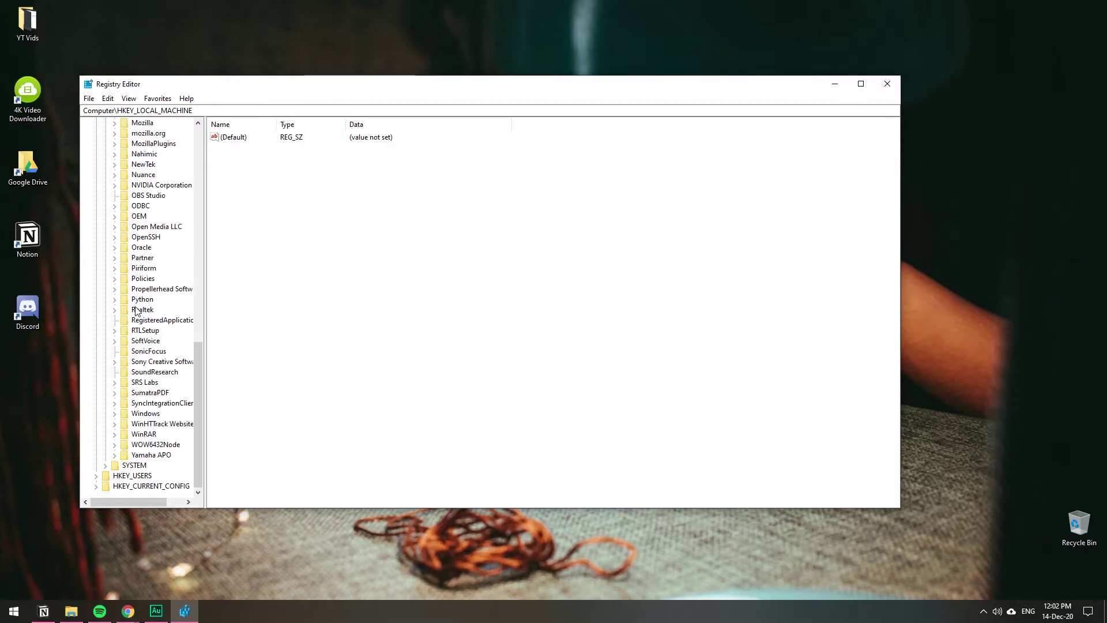
click(115, 279)
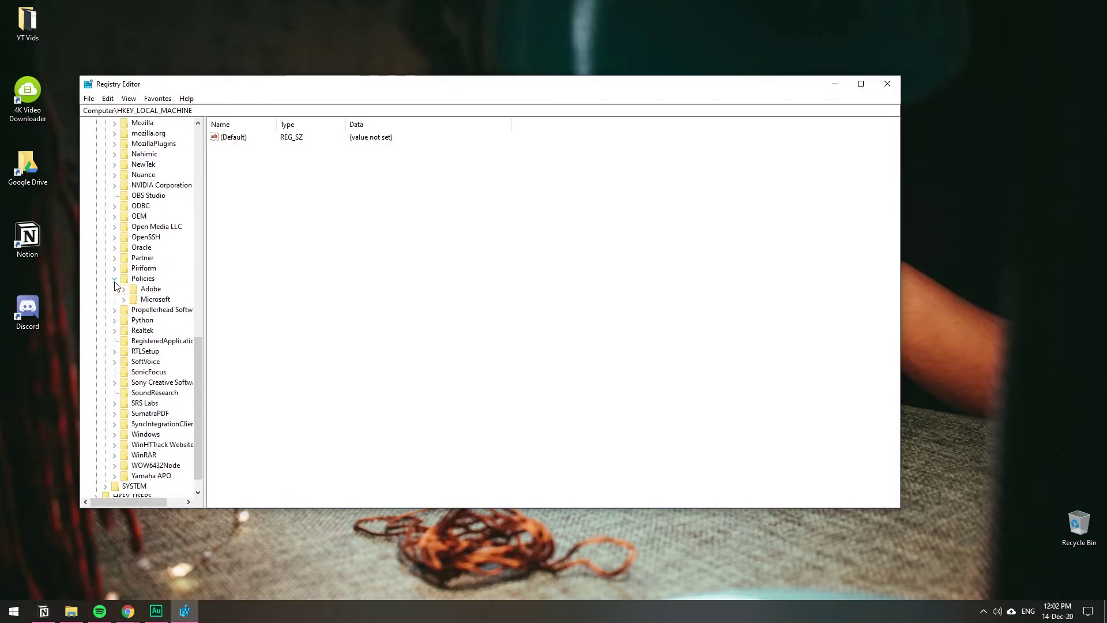
click(124, 300)
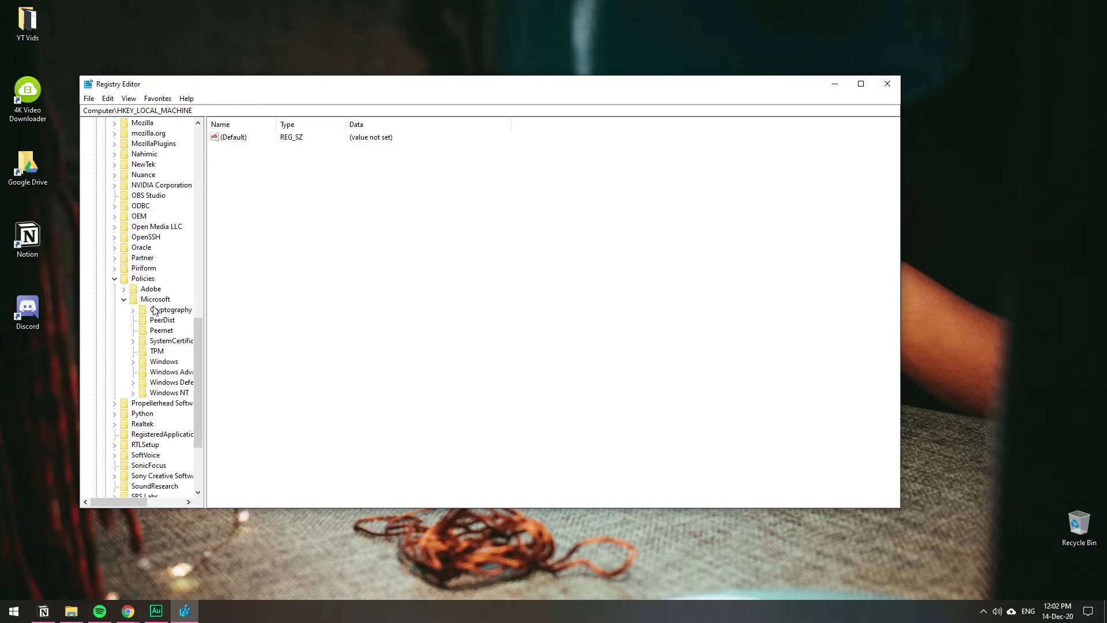
drag(207, 378, 280, 375)
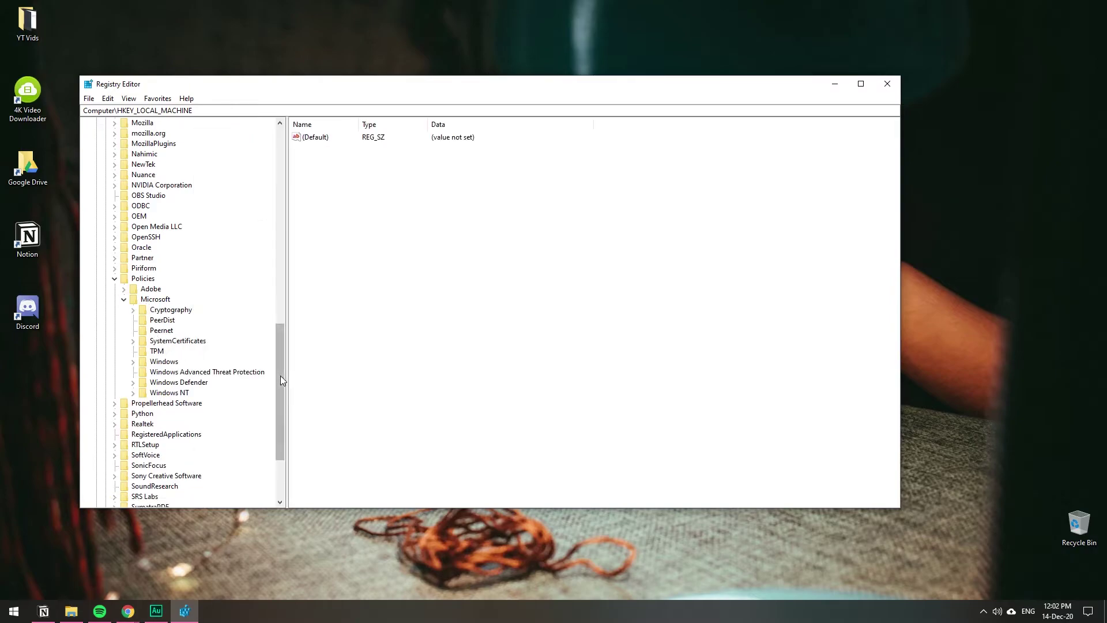
click(133, 362)
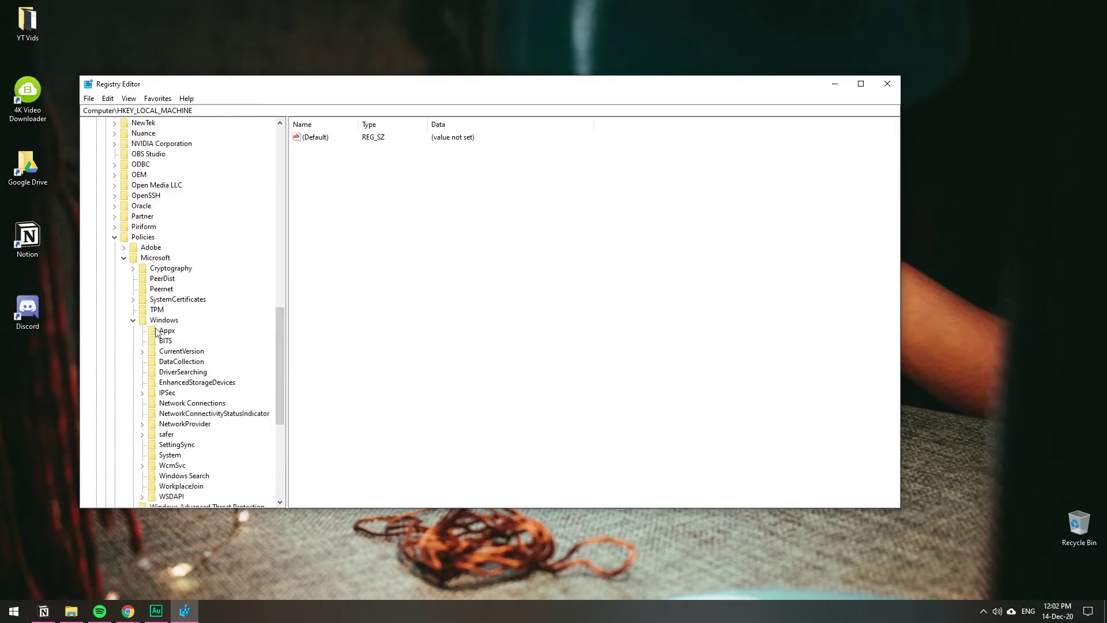
click(163, 321)
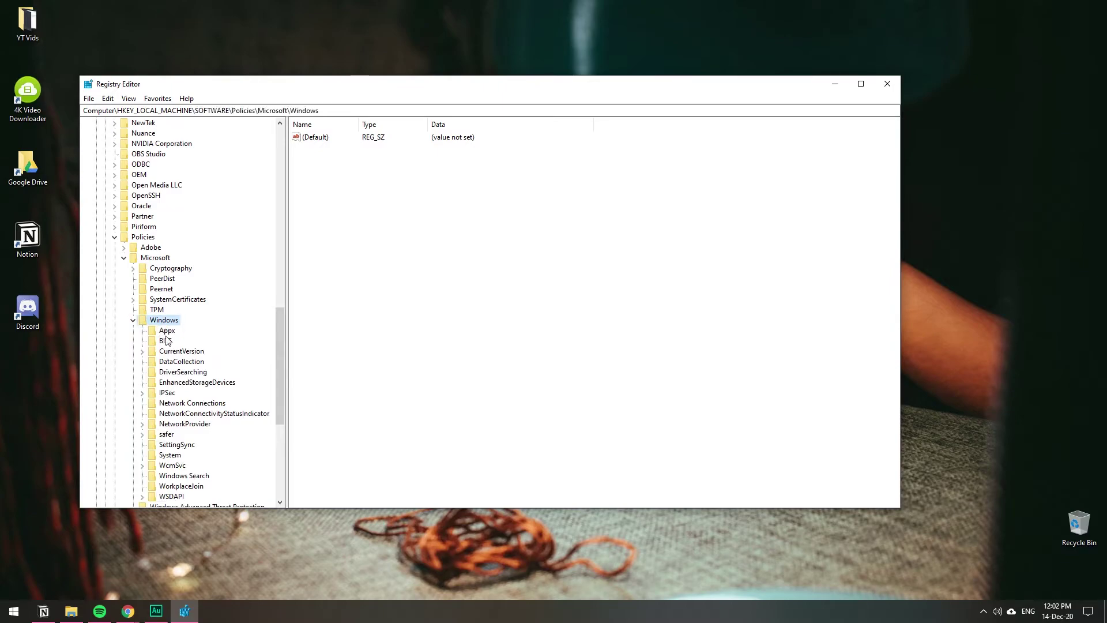
scroll(168, 337, down, 4)
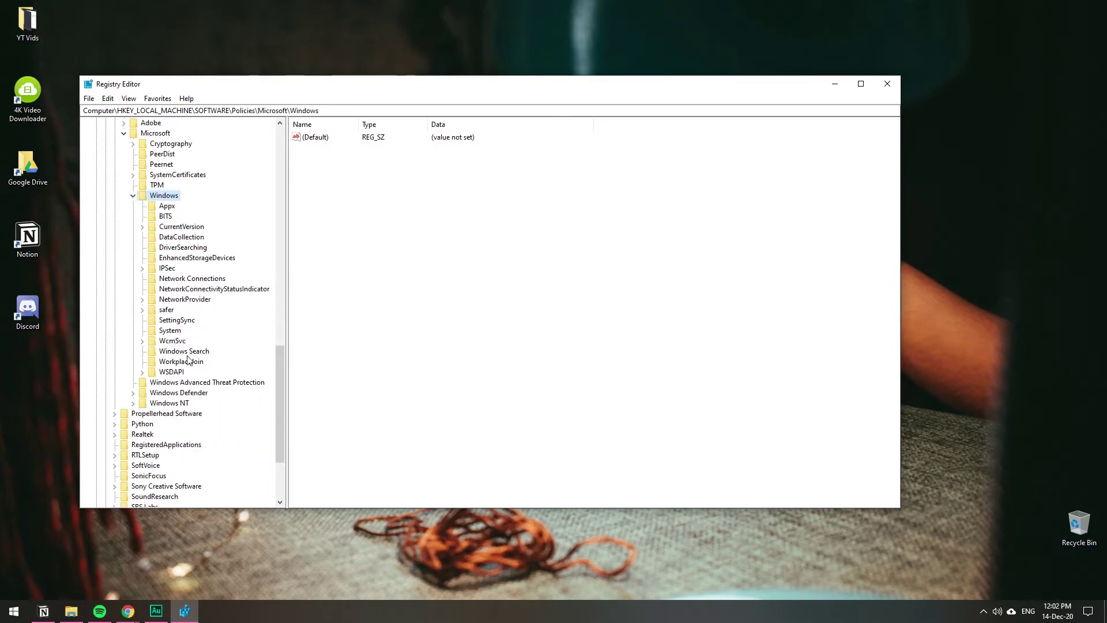
click(181, 354)
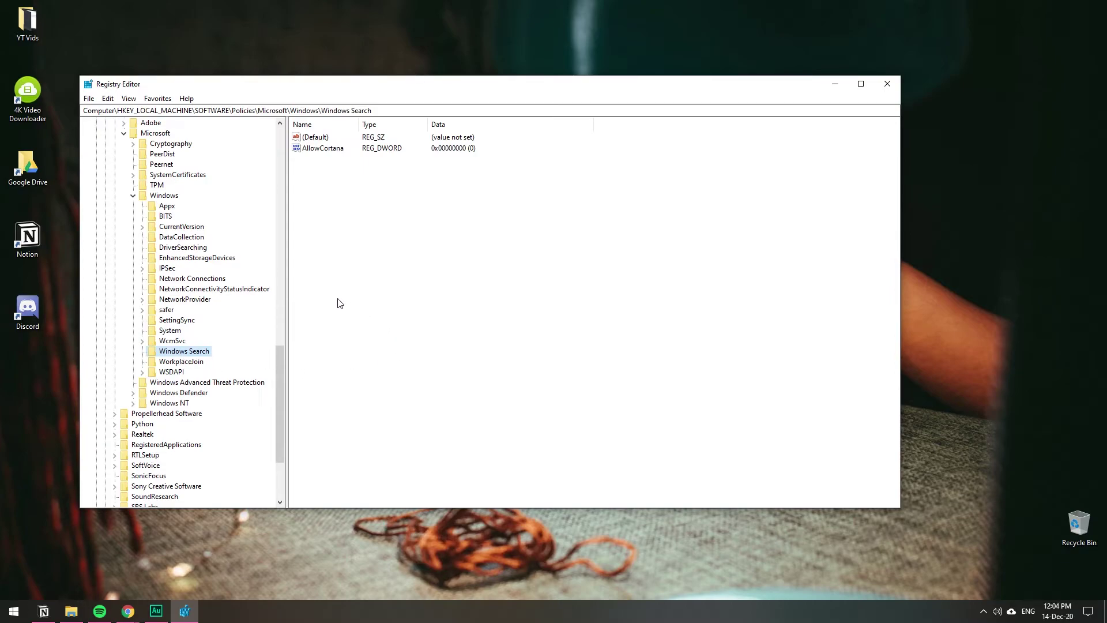
click(174, 199)
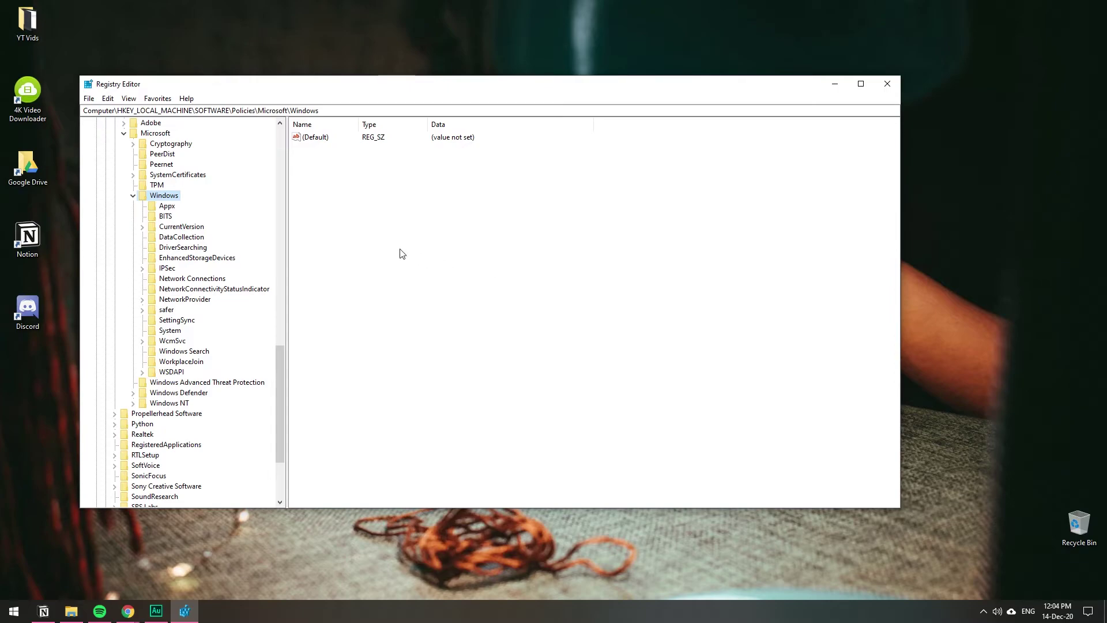
Step: Create a new key named 'Windows Search 2' under Windows, then view Windows Search
right_click(398, 318)
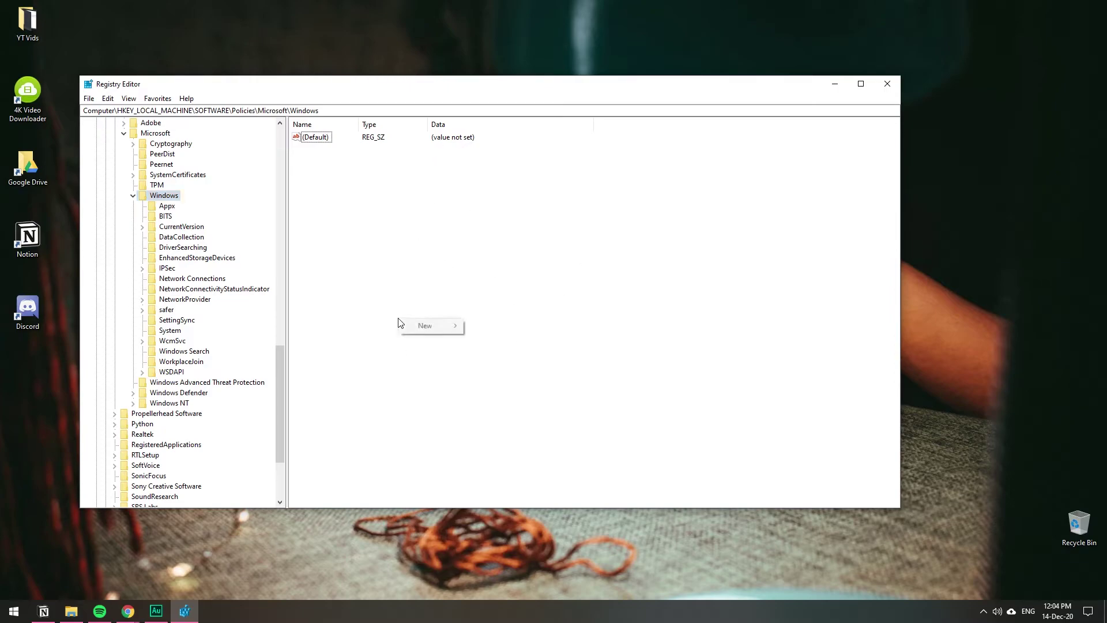
mouse_move(417, 324)
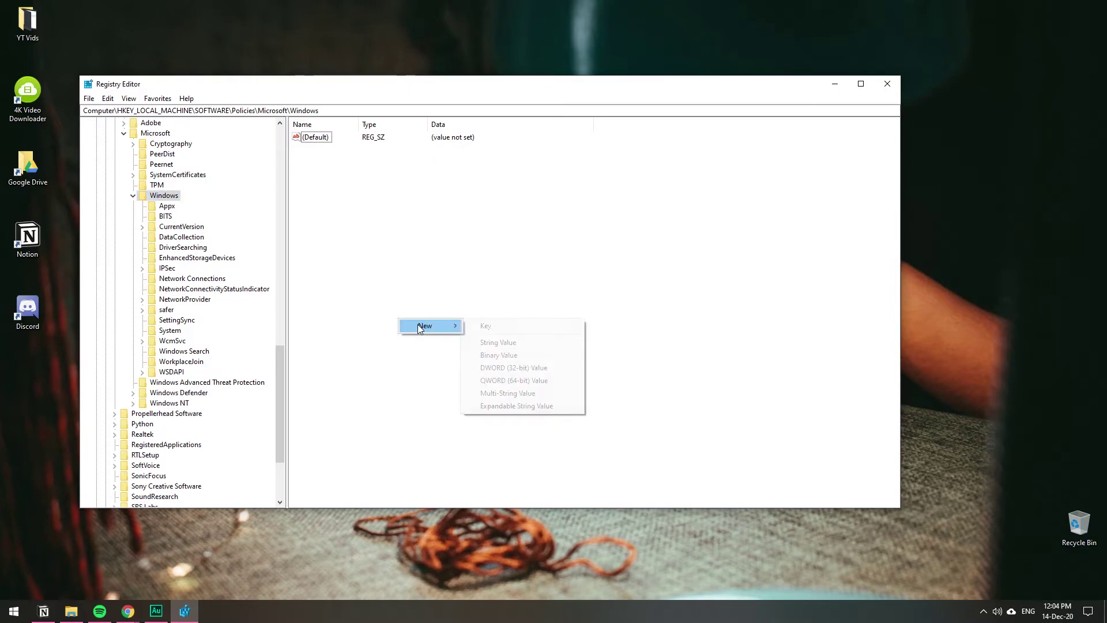
click(486, 327)
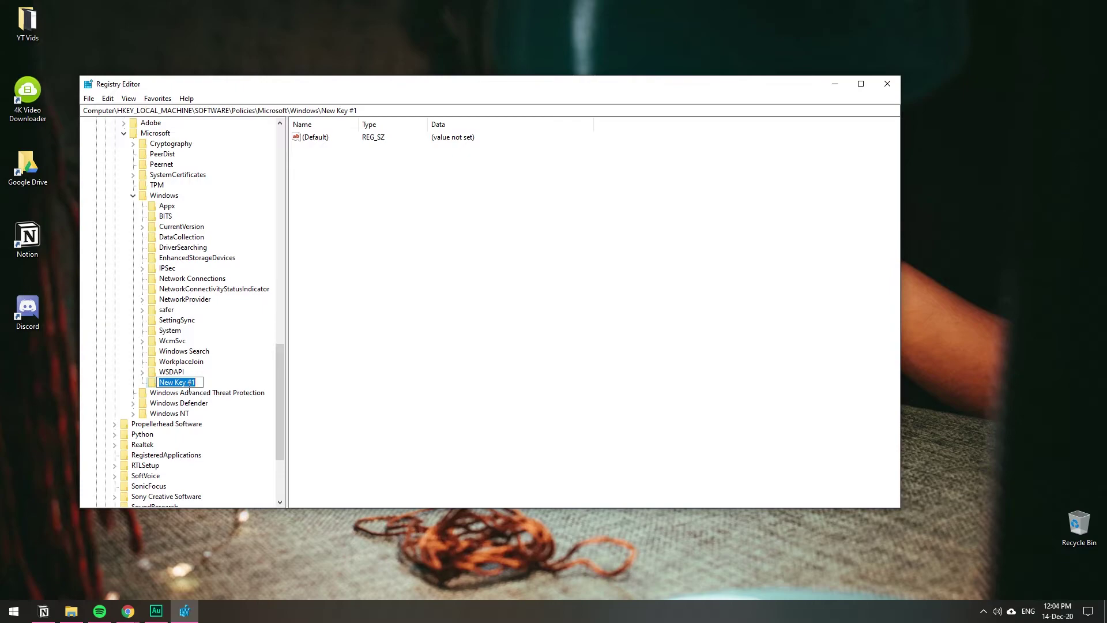
text(Windows Search 2)
key(Return)
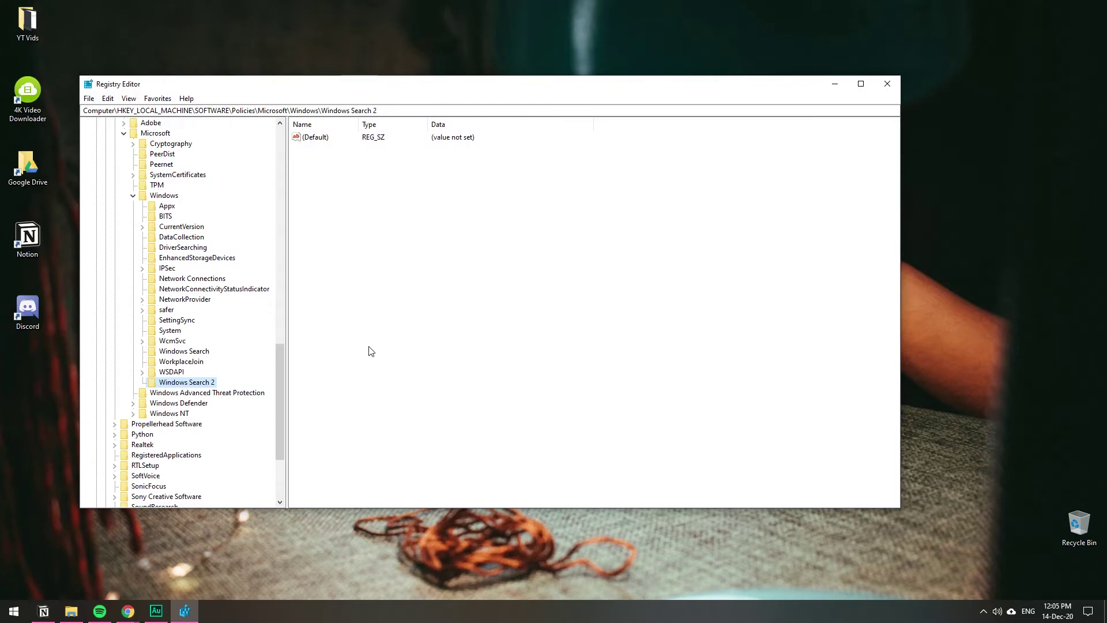
click(181, 351)
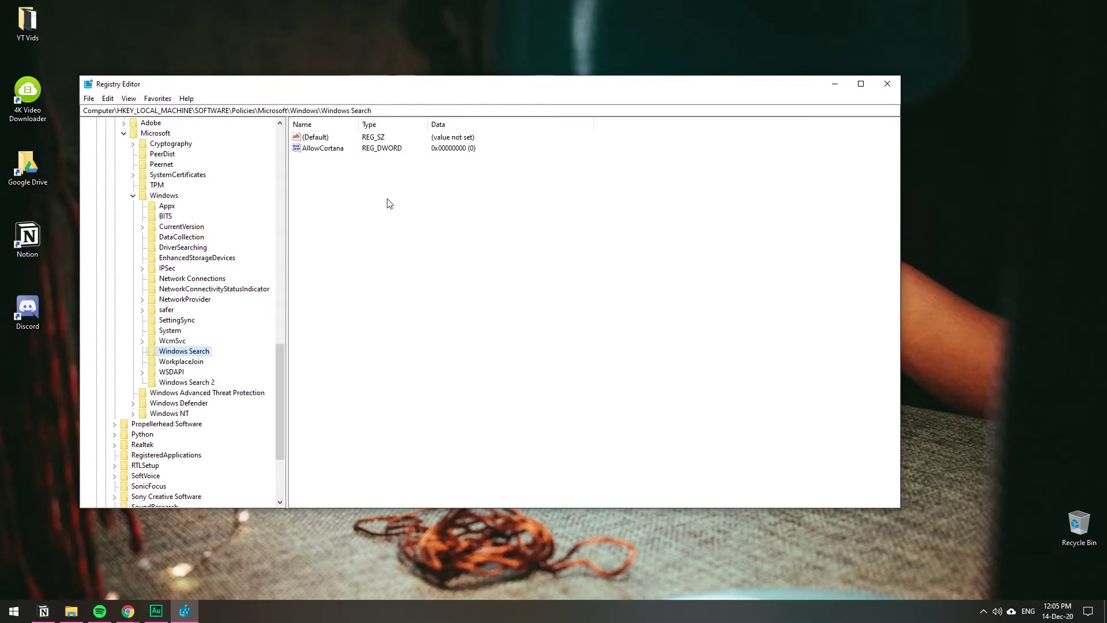
Step: Add a new DWORD (32-bit) value to the Windows Search 2 key
click(194, 382)
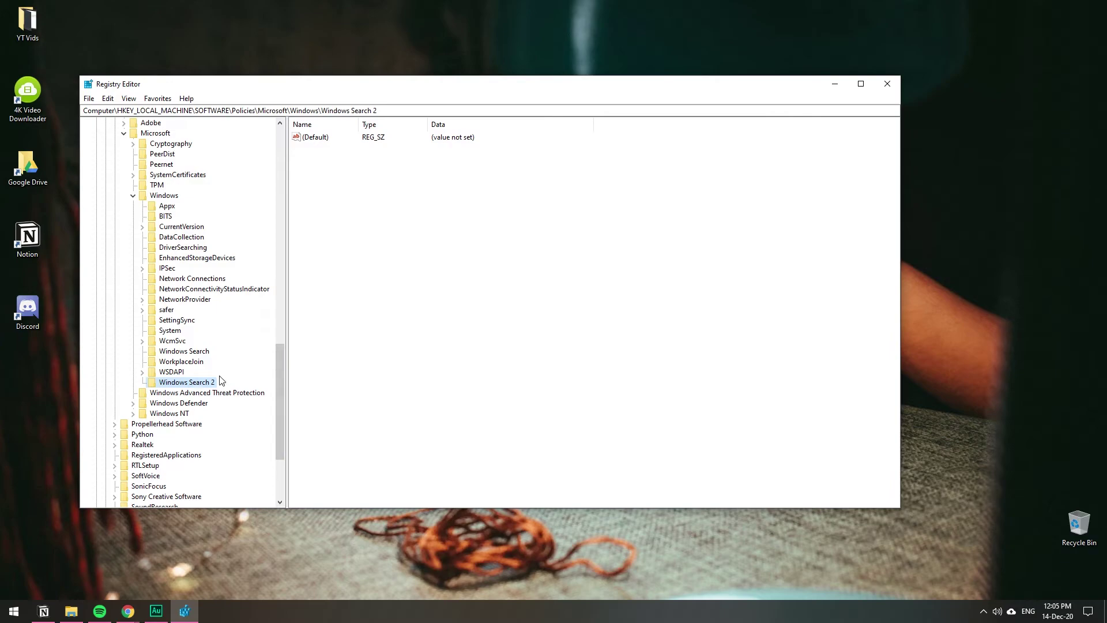
right_click(389, 280)
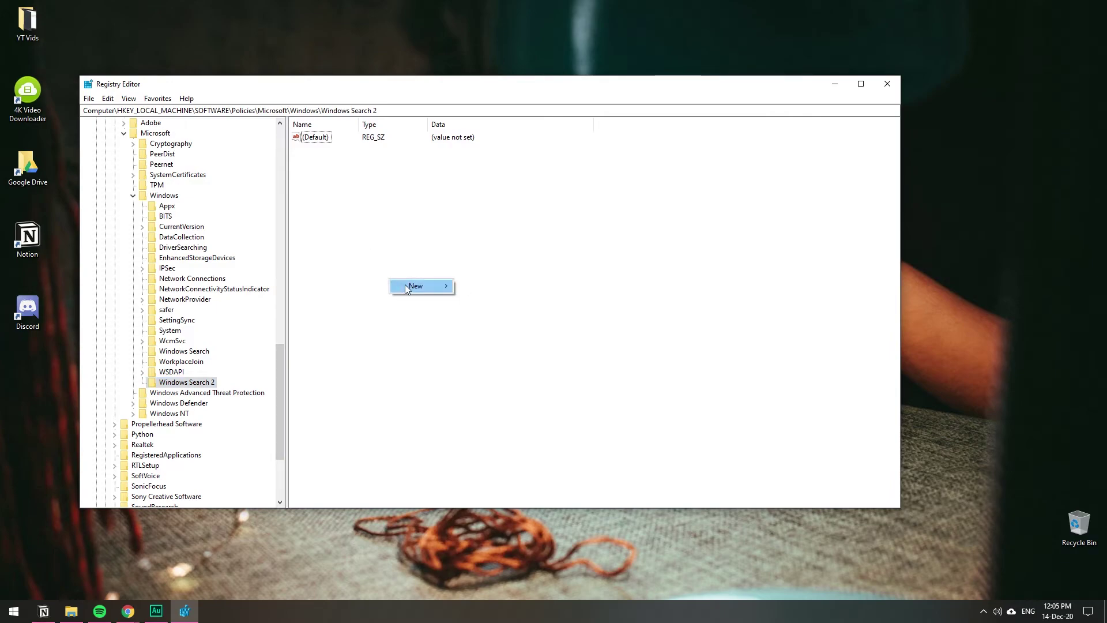
mouse_move(407, 288)
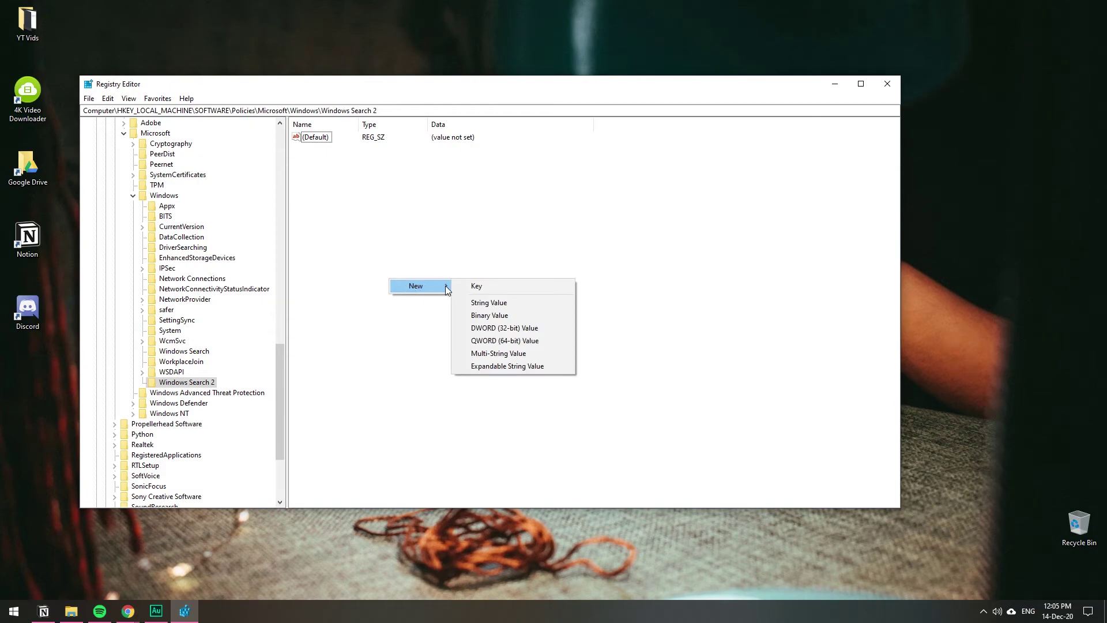
click(504, 328)
click(438, 265)
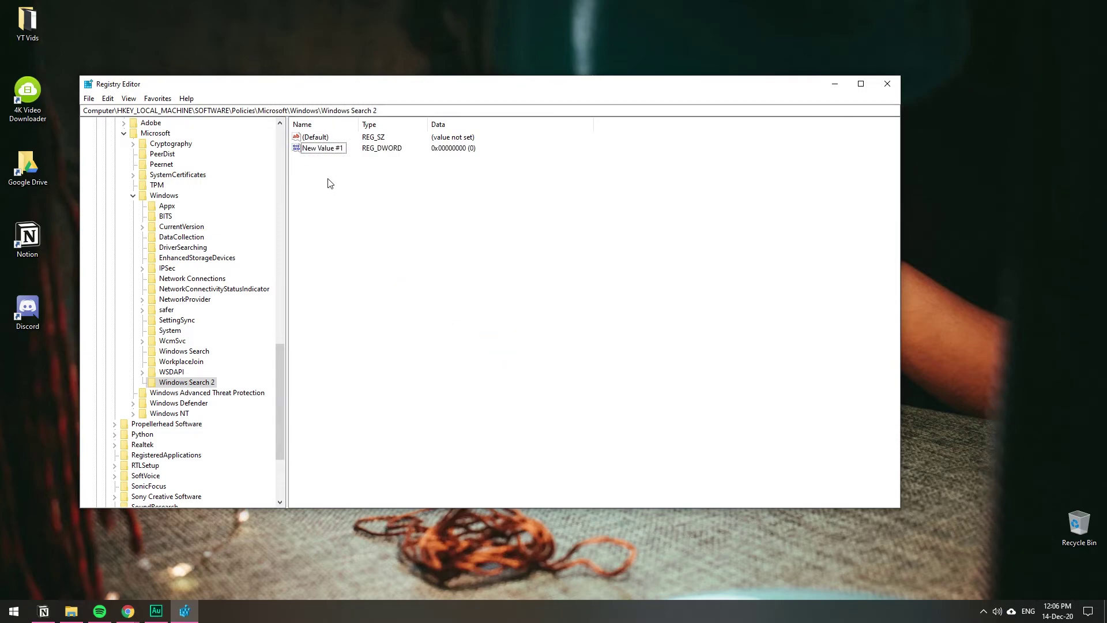
Step: Rename the new DWORD value to 'AllowCortana 2'
right_click(325, 149)
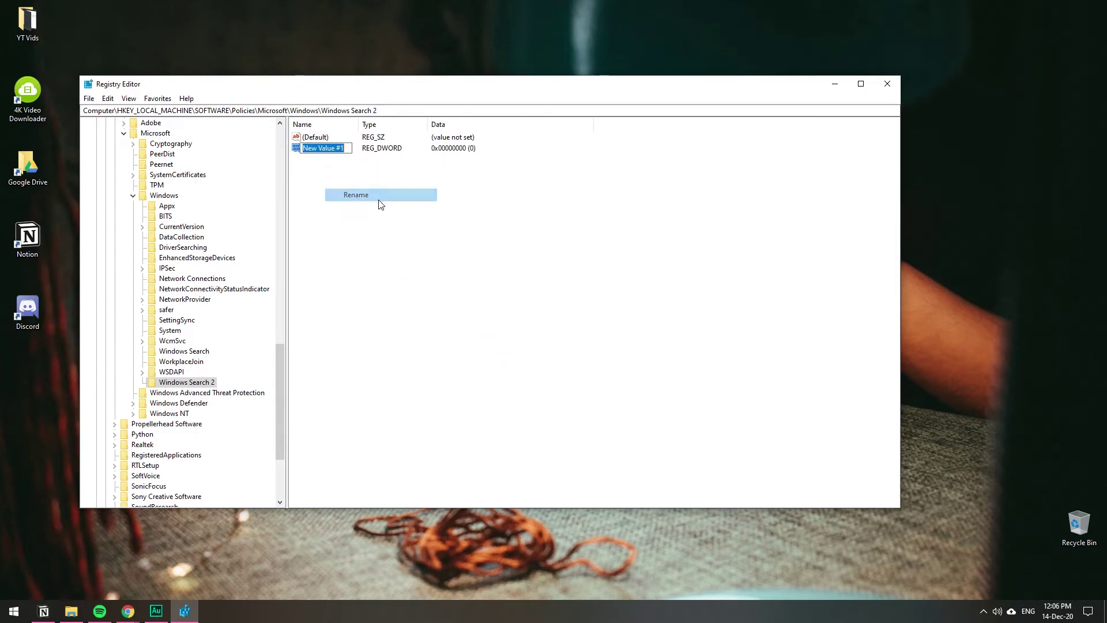
click(378, 199)
text(AllowCortana)
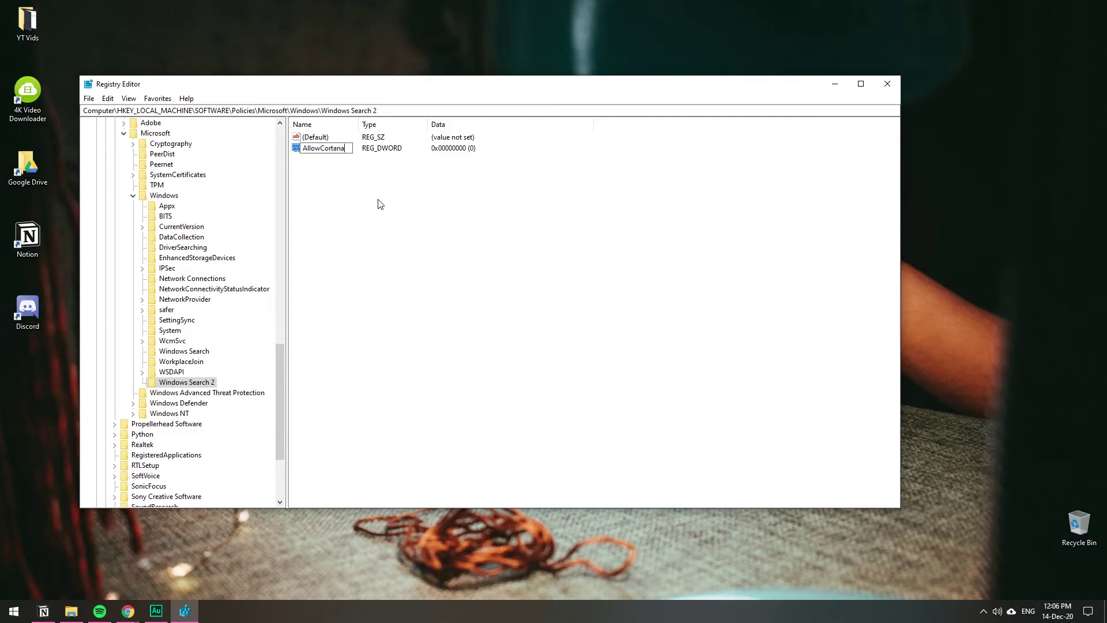
text( 2)
key(Return)
click(190, 351)
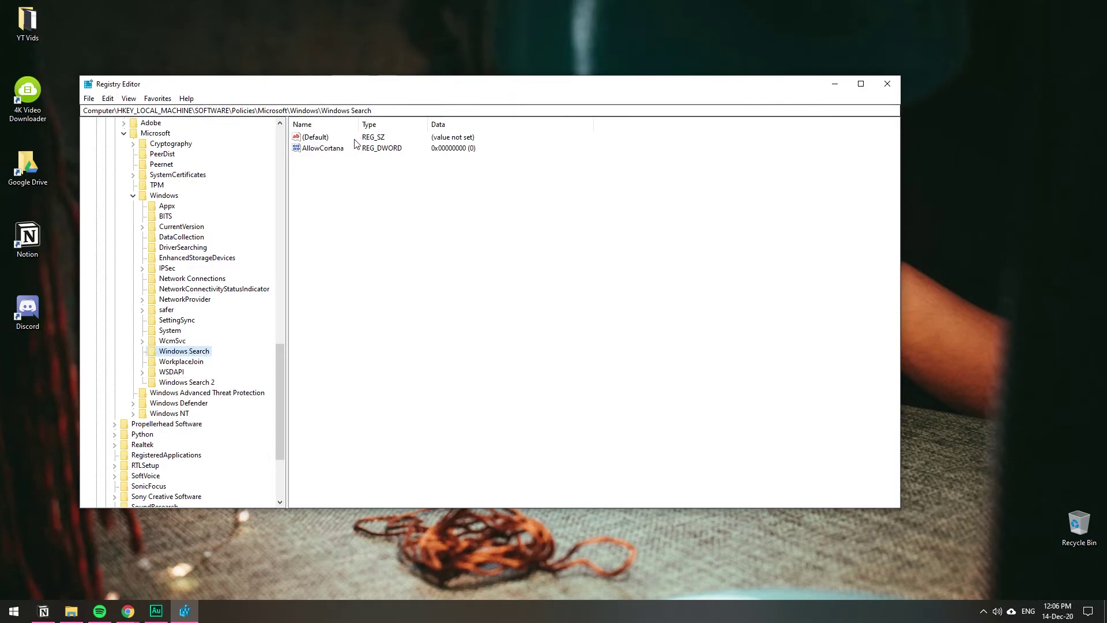
click(192, 382)
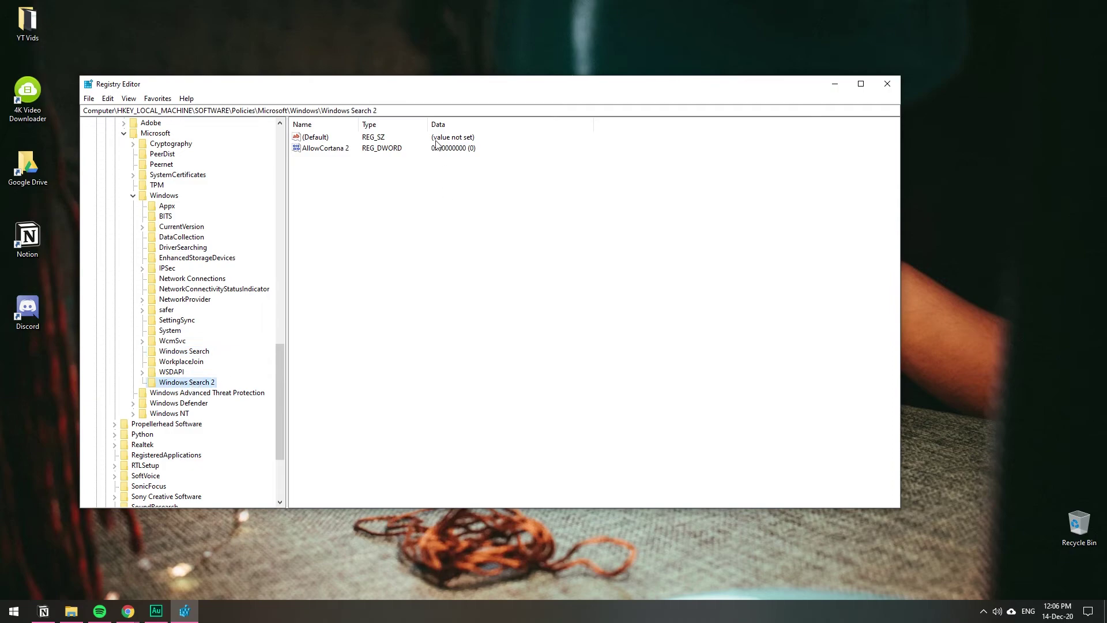
Step: Set AllowCortana 2's value data to 0, then select the Windows Search key
right_click(323, 149)
click(341, 158)
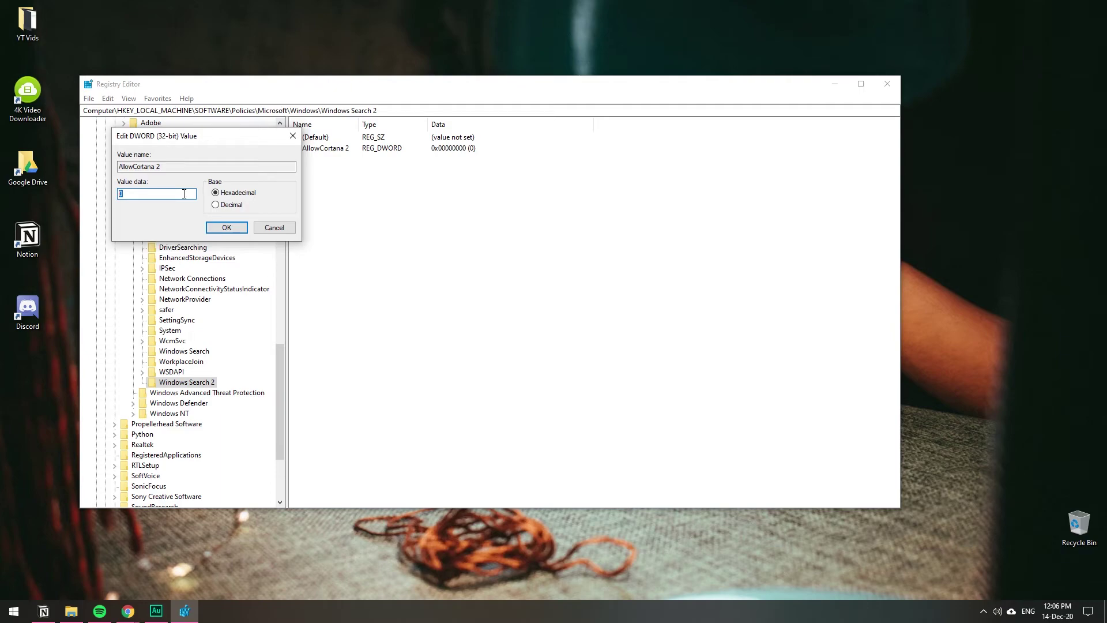
text(1)
key(BackSpace)
text(0)
click(243, 228)
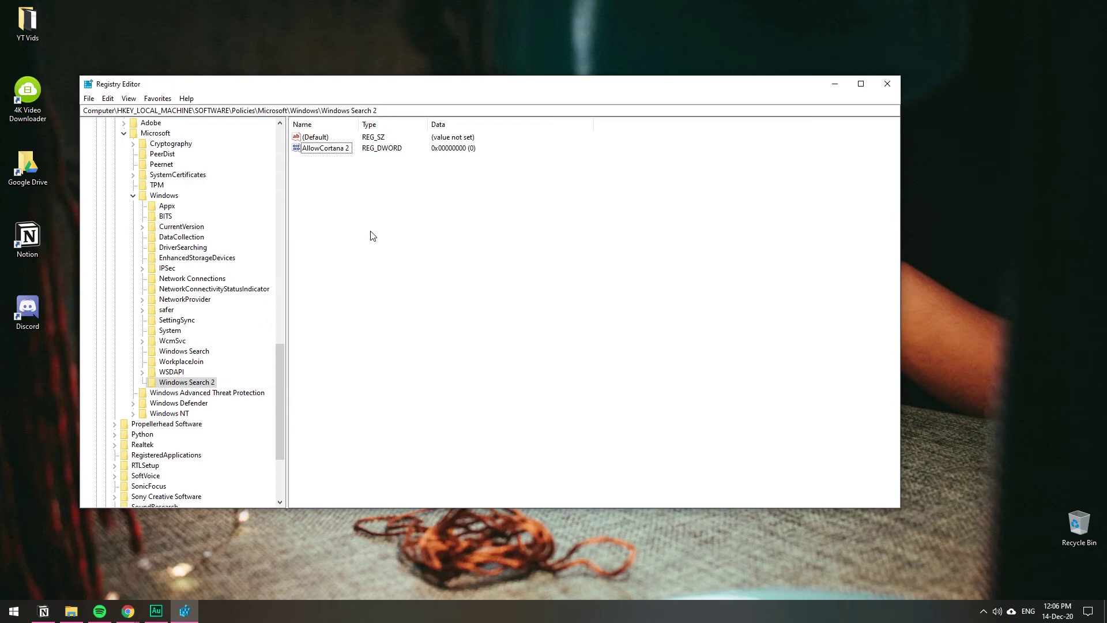
key(shift+Tab)
key(Up)
key(Up)
key(Up)
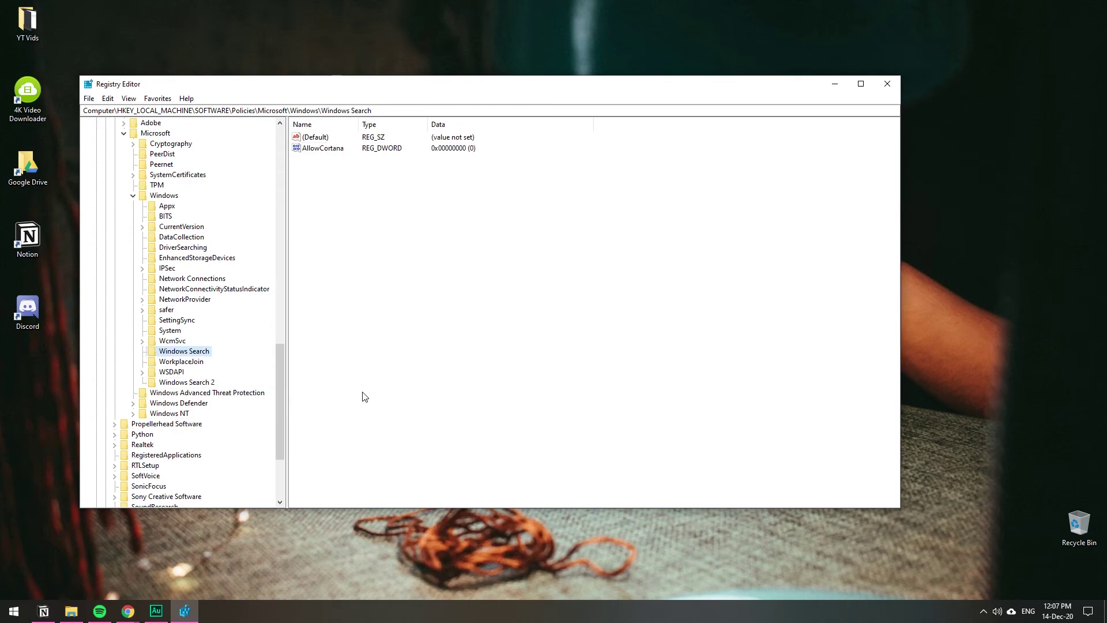